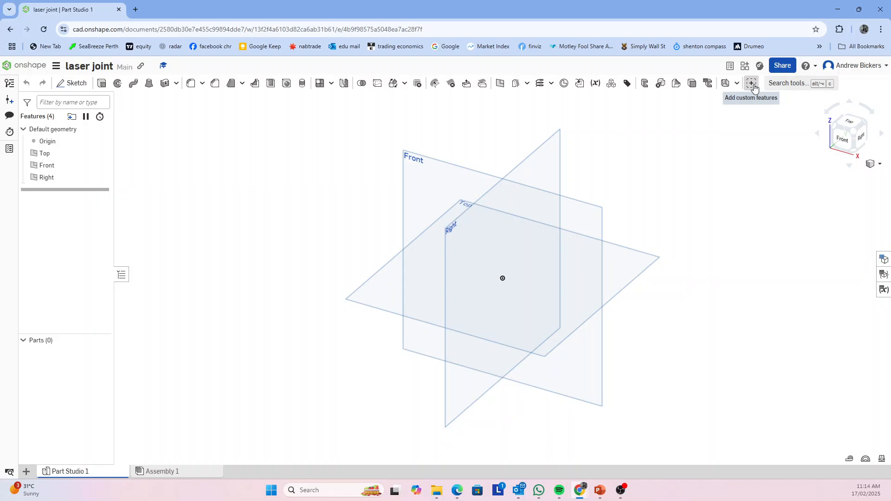
Open the custom feature browser, then switch to the PowerPoint presentation and open the Laser Joint FeatureScript link on slide 2
click(752, 84)
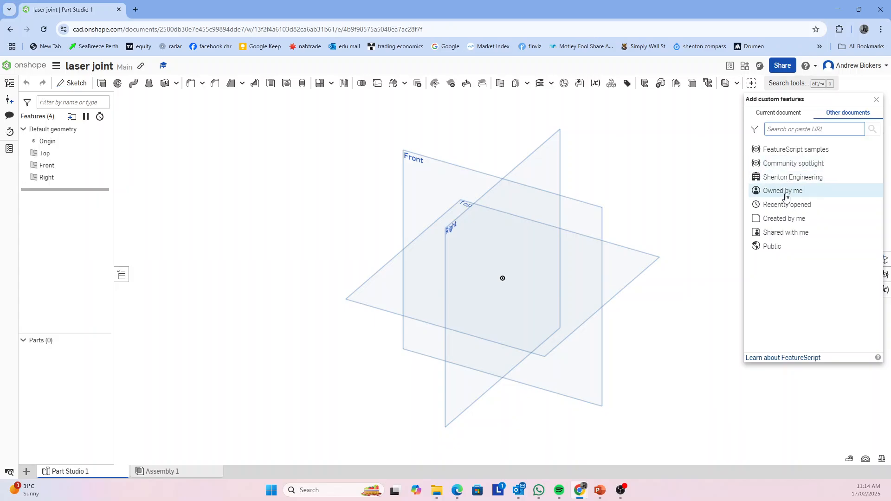
click(701, 209)
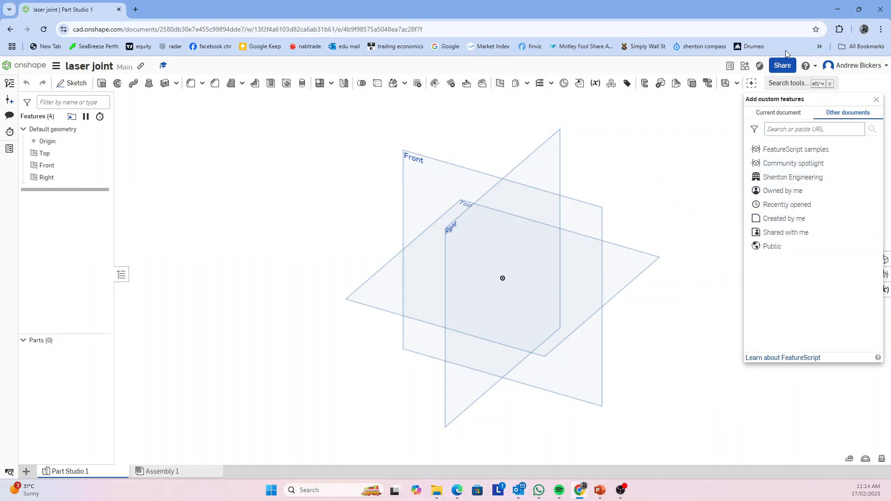
click(843, 9)
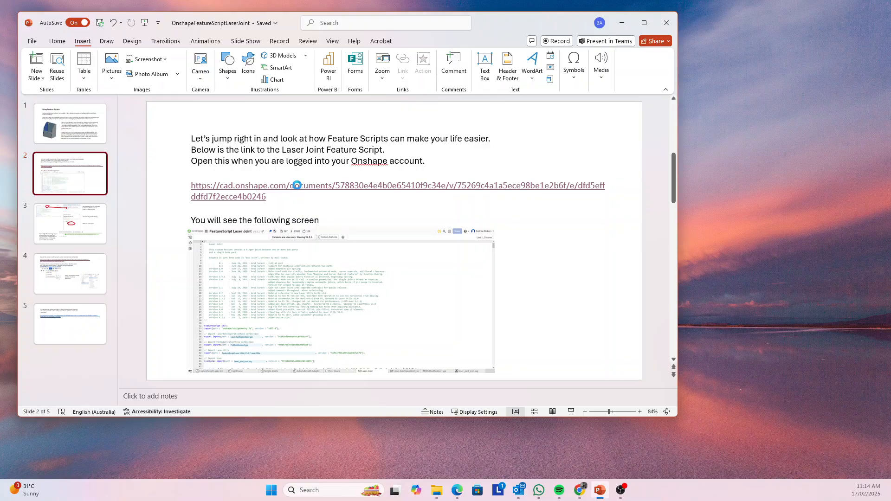
ctrl+click(298, 189)
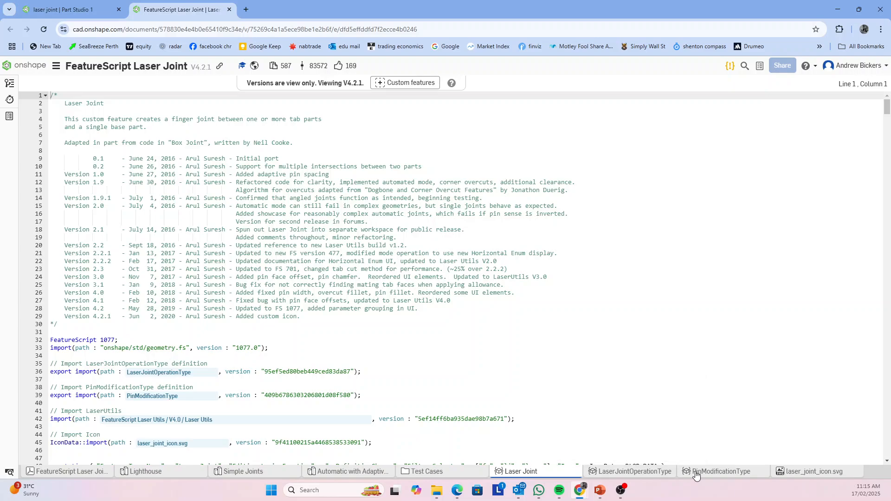
Add the Laser Joint custom feature from the FeatureScript Laser Joint document to the toolbar and dismiss the notification
mouse_move(696, 476)
click(389, 86)
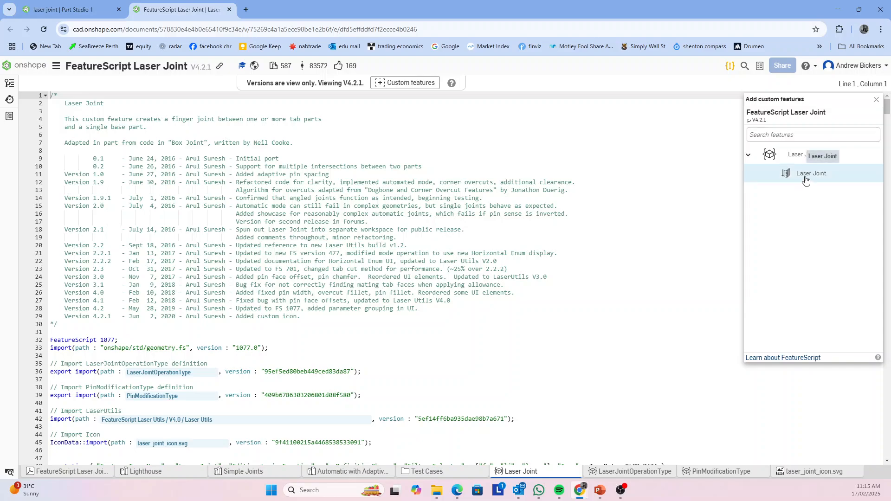
click(806, 179)
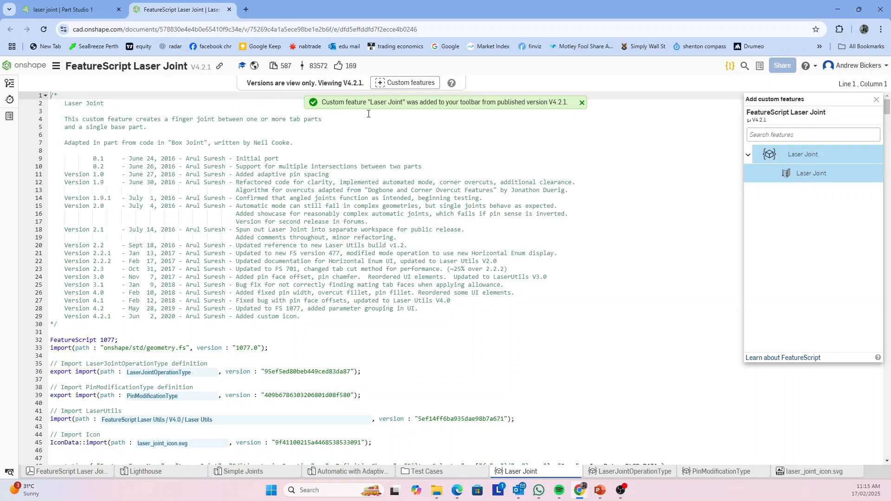
click(582, 102)
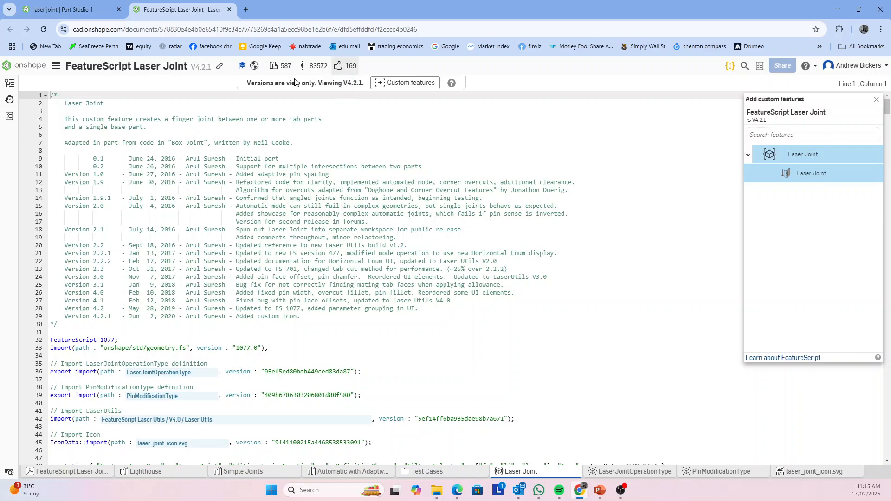
Return to the laser joint Part Studio and close the custom feature browser
click(90, 14)
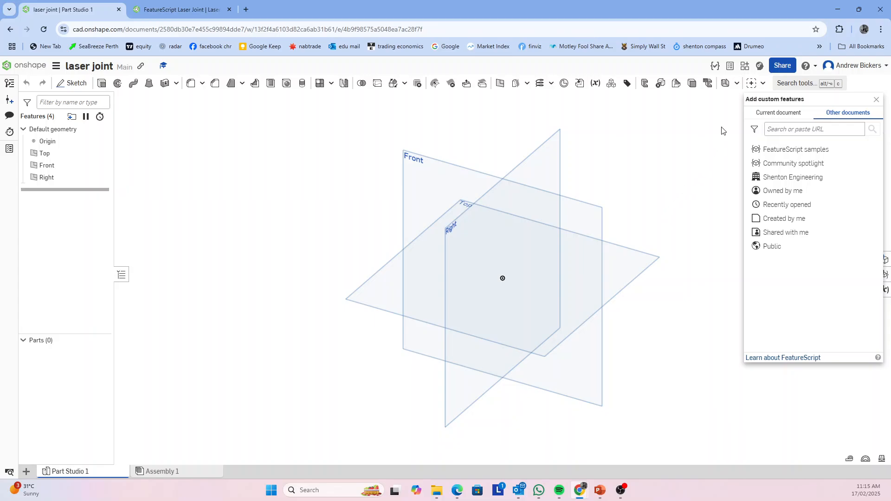
click(763, 85)
click(876, 99)
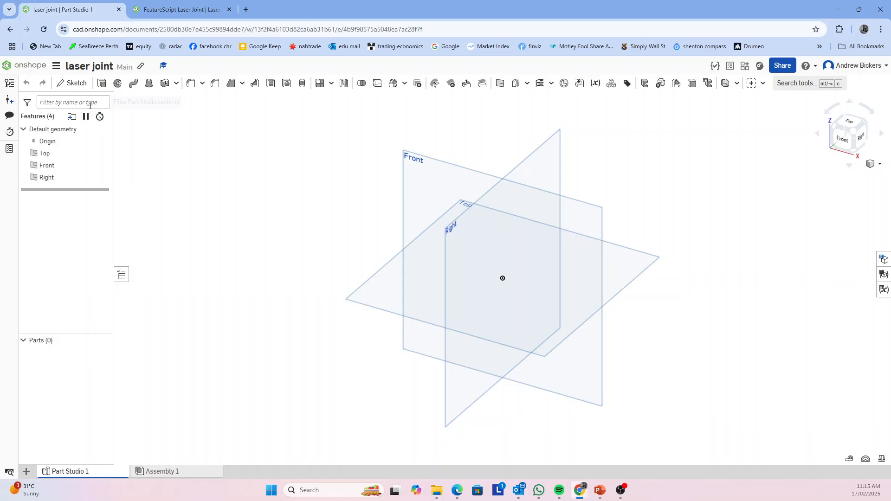
Start a sketch on the Top plane and draw a corner rectangle from the origin, about 73 by 55 mm
click(76, 85)
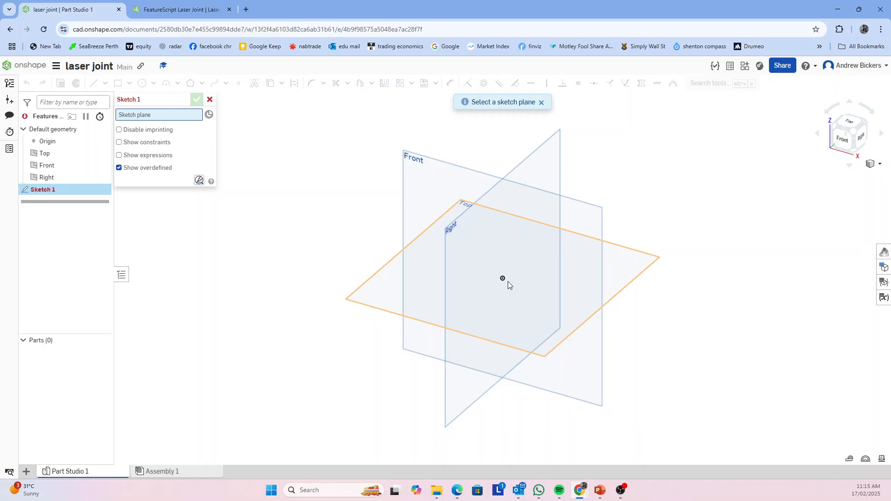
click(621, 267)
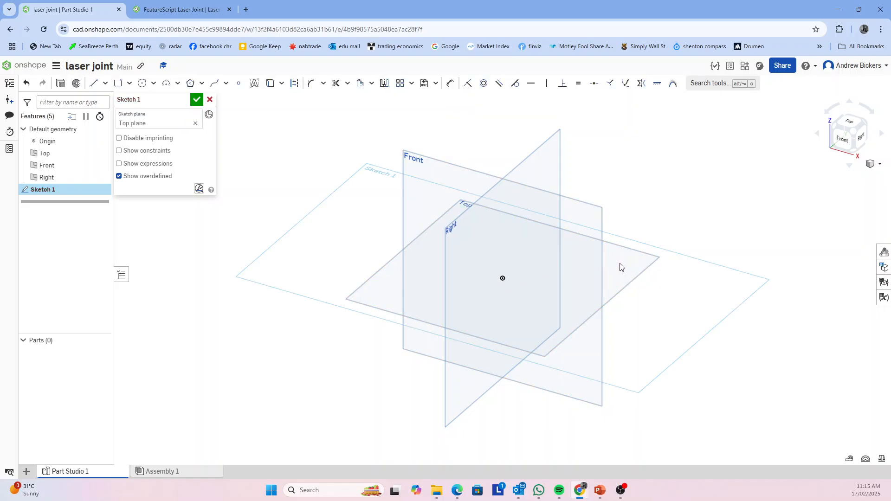
click(855, 123)
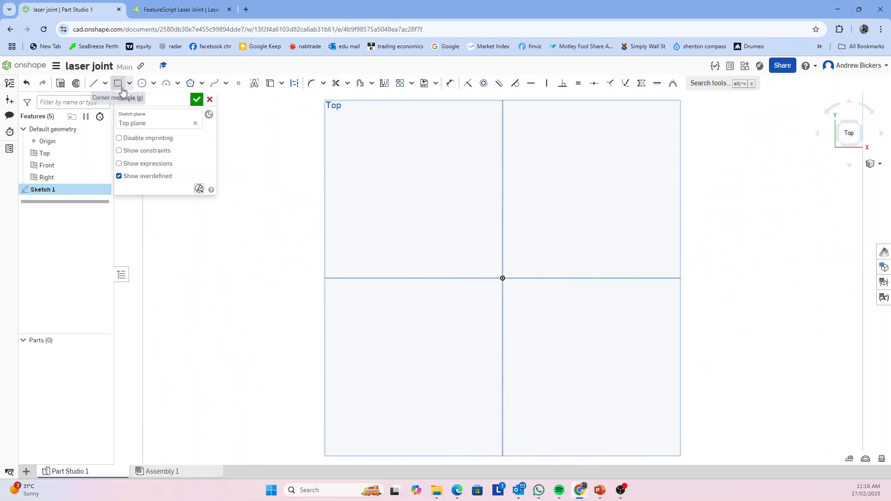
click(119, 85)
click(503, 278)
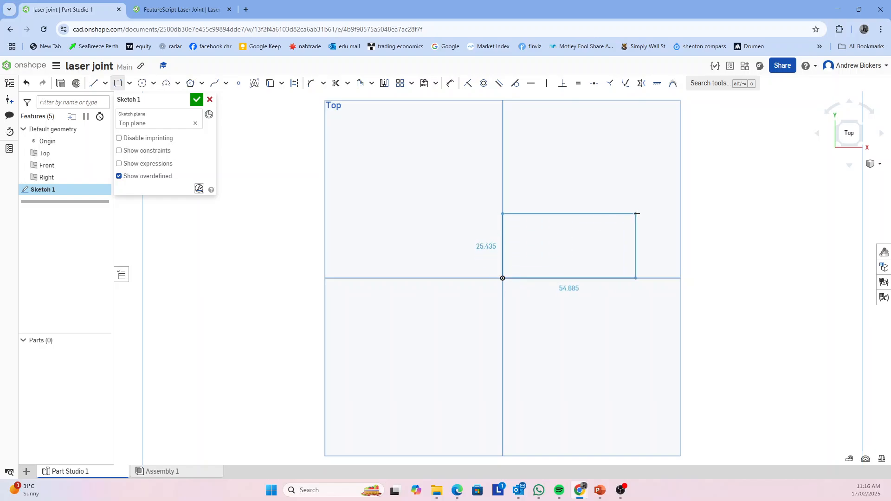
click(676, 149)
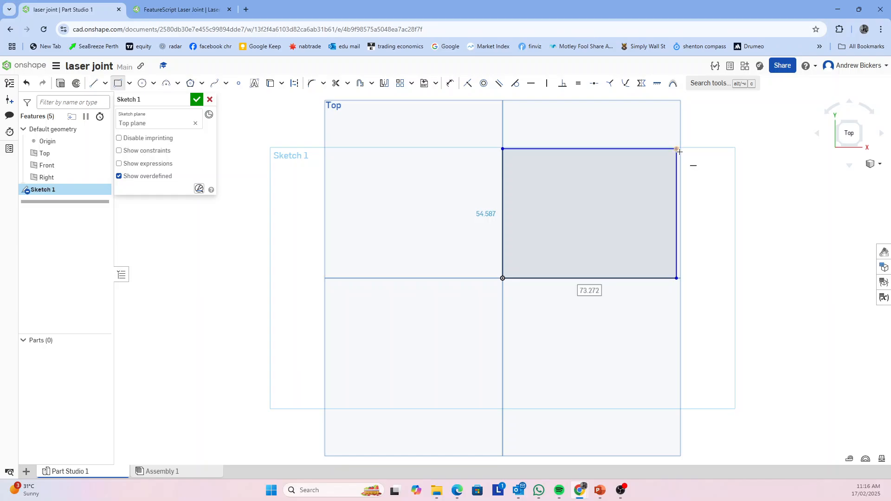
Dimension the rectangle 70 mm wide and 40 mm high, place the height dimension outside the profile, and finish the sketch
text(70)
key(Return)
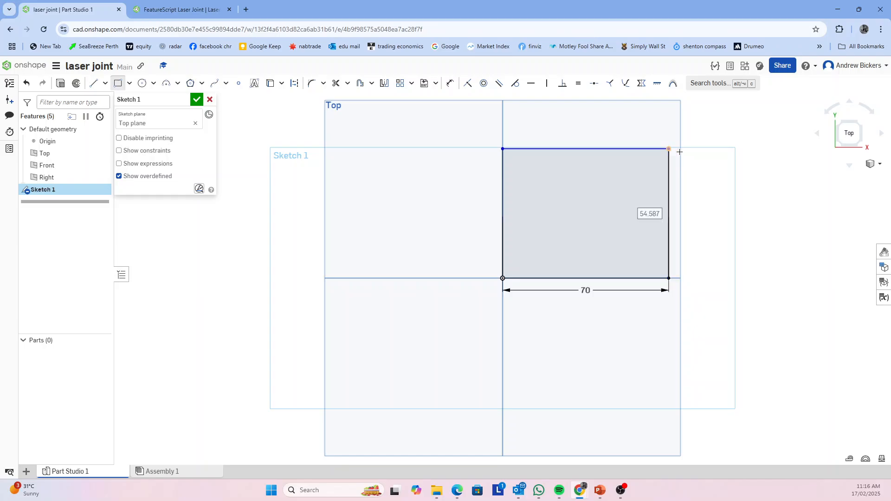
text(40)
key(Return)
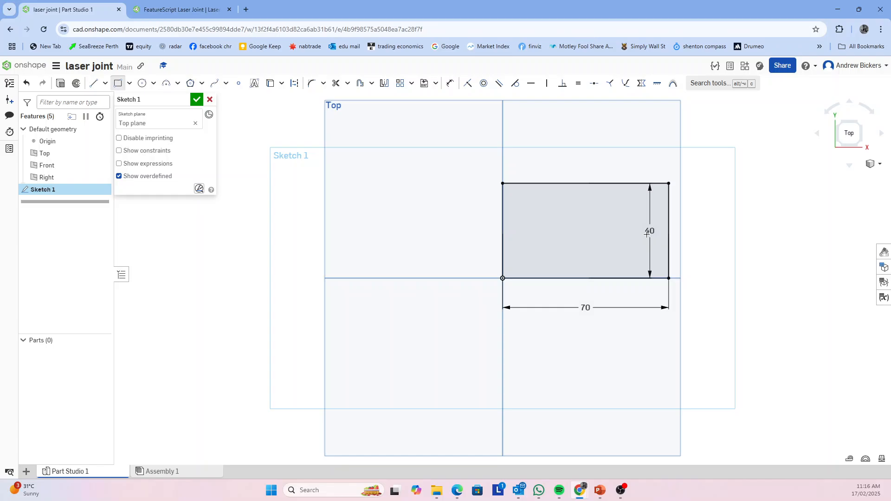
drag(646, 234, 679, 245)
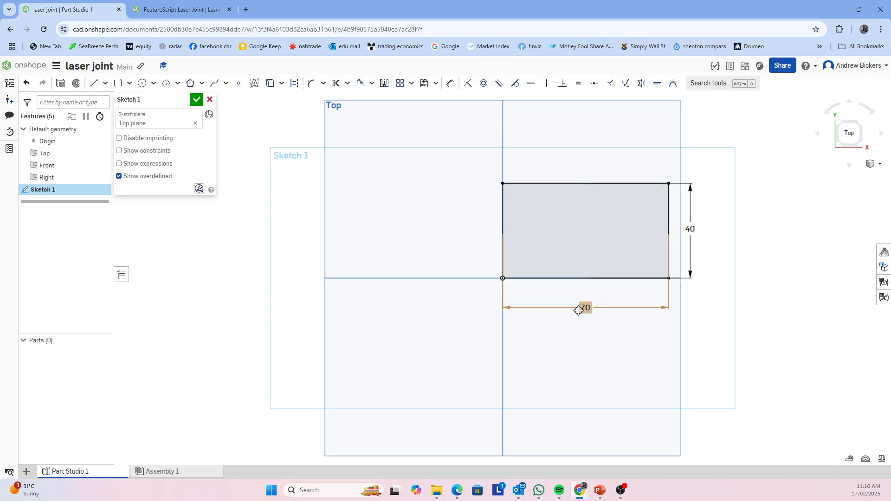
click(197, 100)
Extrude the rectangle as a new solid with a blind depth of 3 mm
mouse_move(543, 285)
right_down()
mouse_move(550, 331)
mouse_move(522, 315)
mouse_move(561, 307)
mouse_move(539, 305)
mouse_move(541, 312)
right_up()
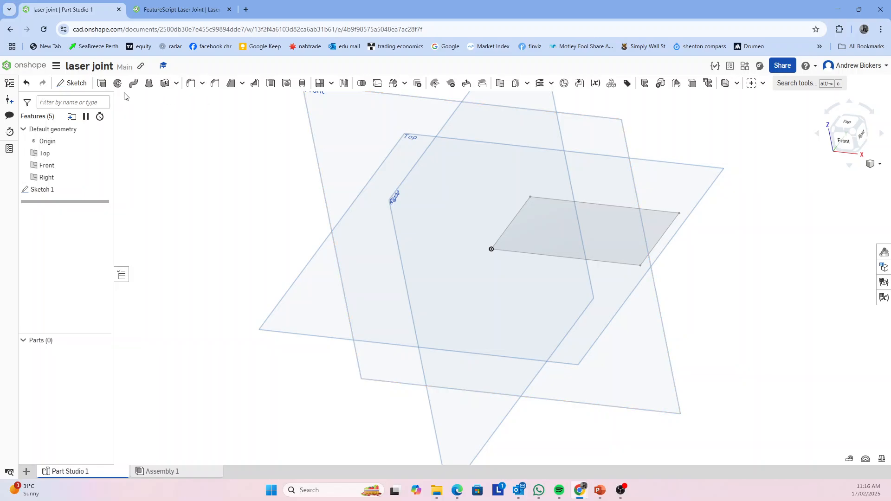
click(102, 83)
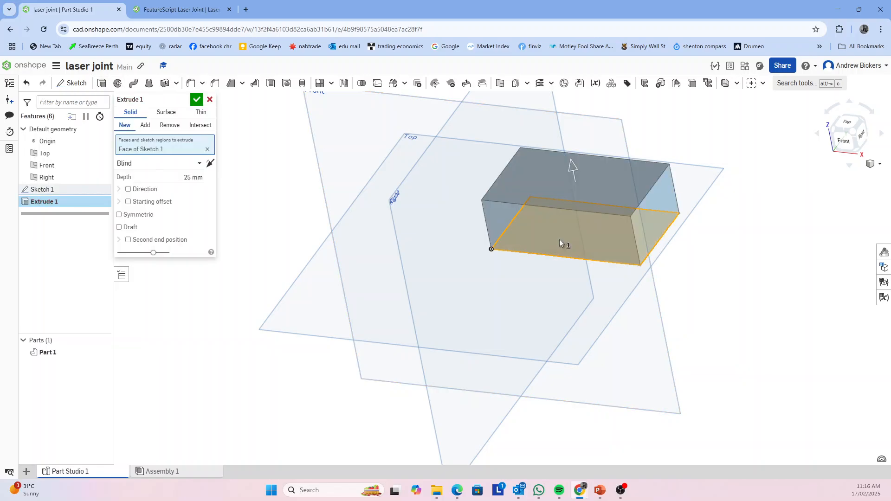
drag(576, 169, 580, 208)
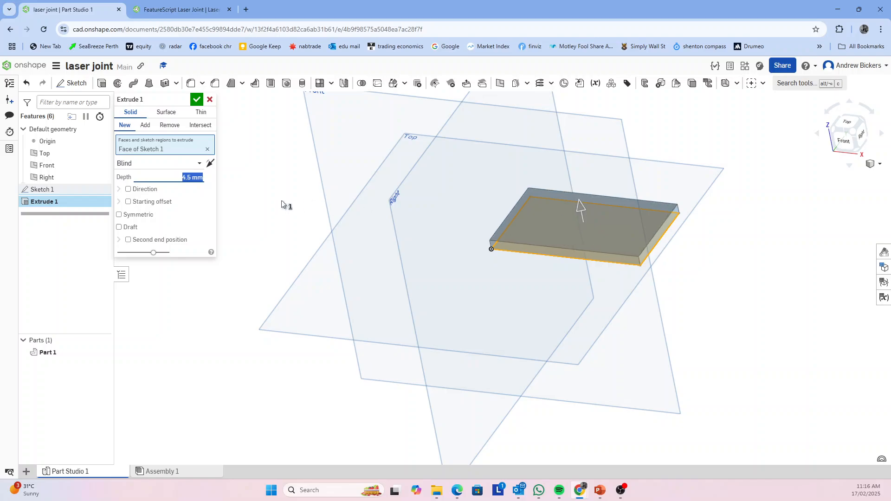
text(3)
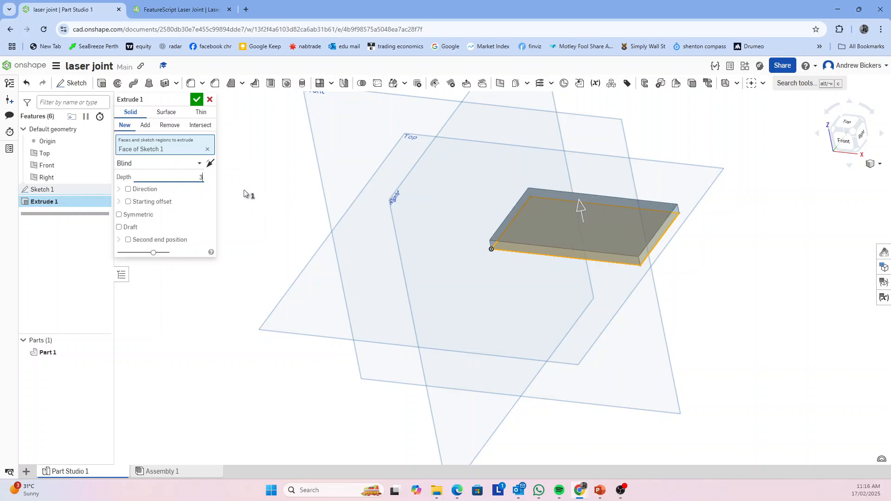
click(197, 100)
Start a new sketch on the underside face of the plate
right_drag(565, 376, 588, 401)
right_drag(664, 400, 640, 417)
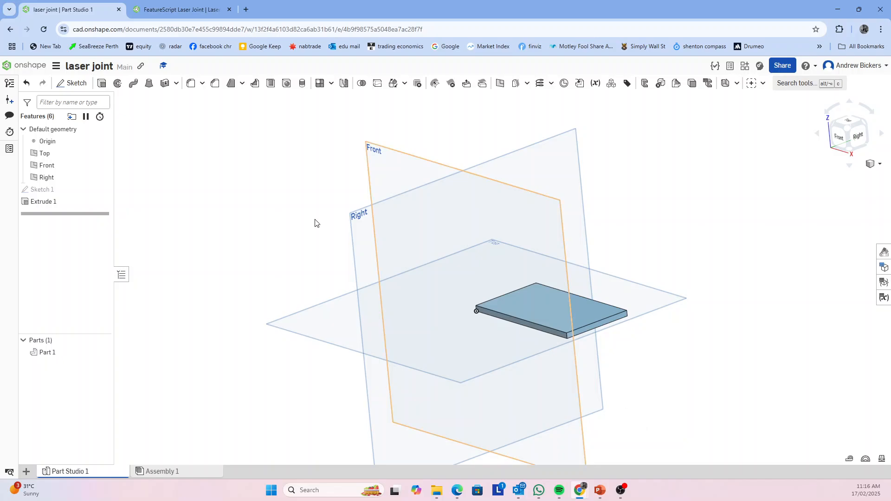
click(72, 83)
right_drag(684, 379, 645, 311)
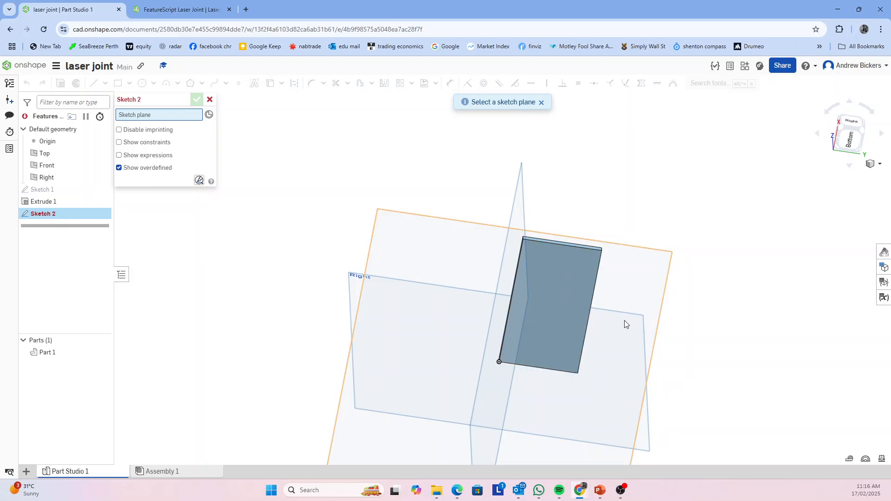
right_drag(625, 321, 636, 347)
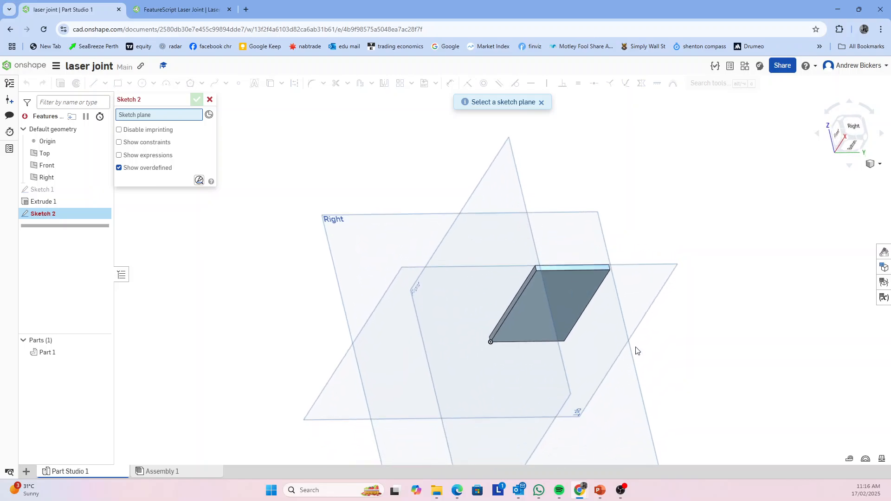
click(568, 294)
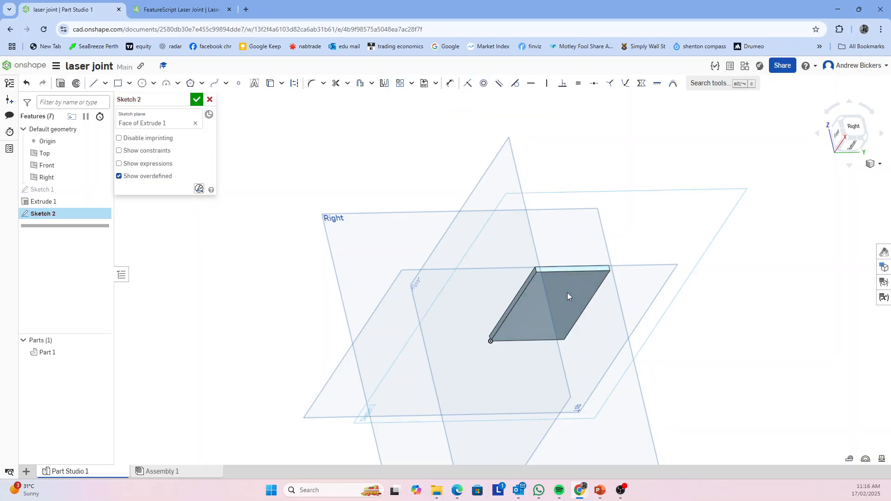
Draw a narrow corner rectangle on the underside spanning the plate's full length, about 5.7 mm wide
click(118, 83)
right_drag(618, 355, 533, 269)
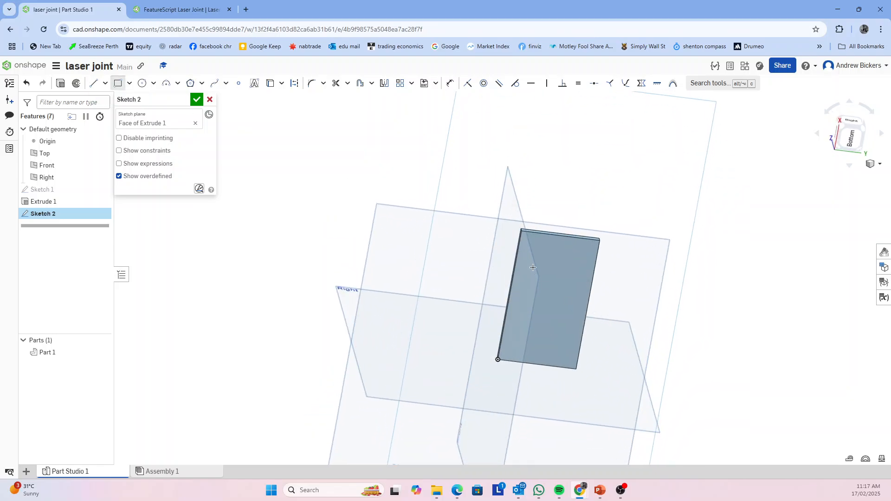
click(537, 233)
click(526, 361)
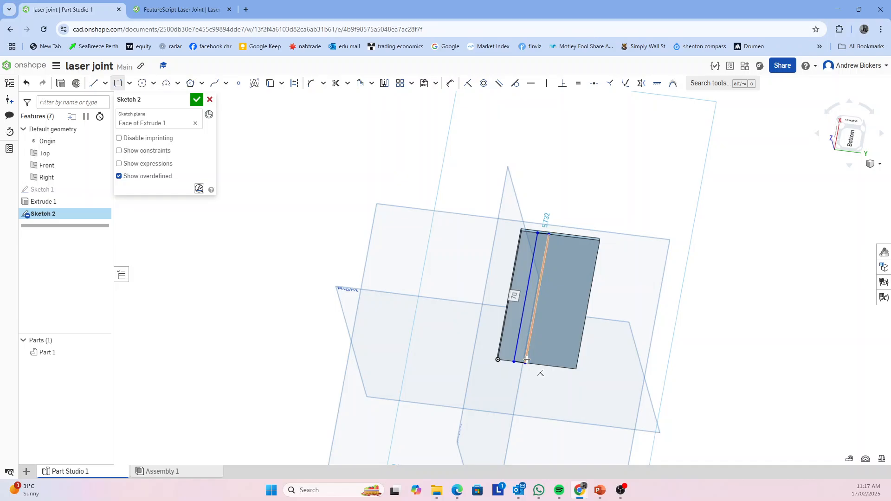
Dimension the narrow rectangle with a length of 70 mm and a width of 3 mm
key(Return)
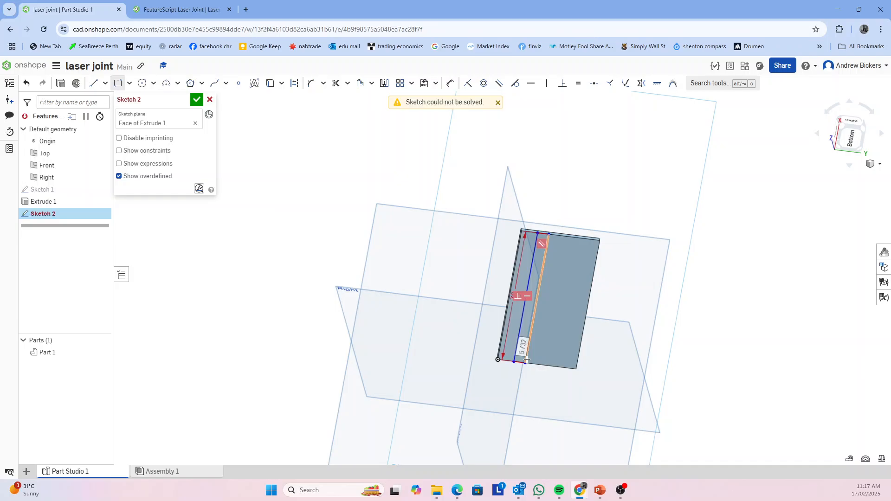
double_click(527, 360)
text(3)
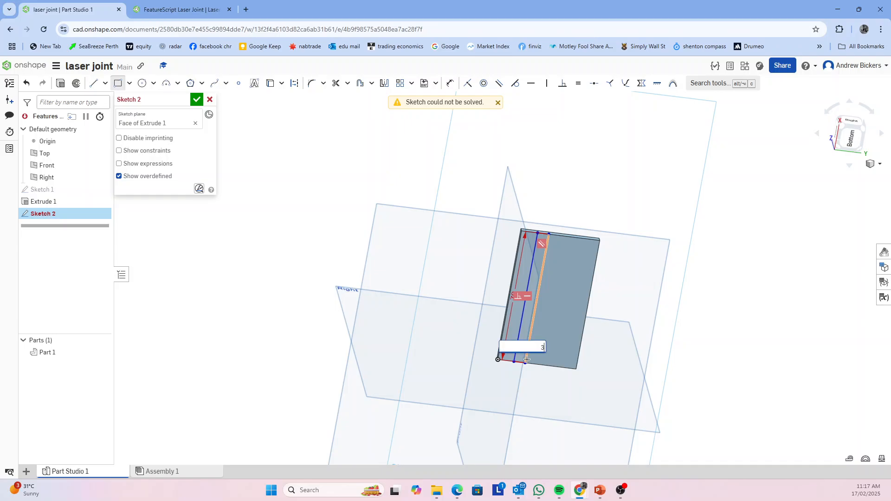
key(Return)
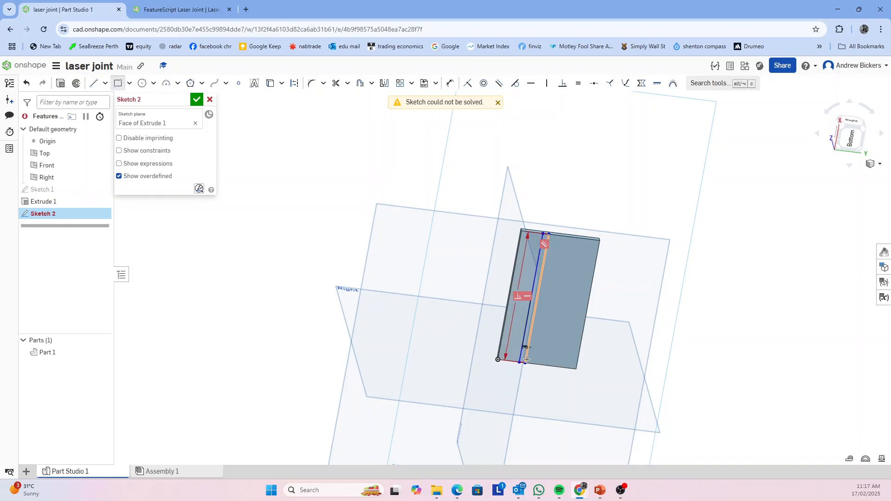
Delete the narrow rectangle's 70 mm length dimension and move its 3 mm width dimension beyond the plate's short edge
scroll(527, 360, up, 5)
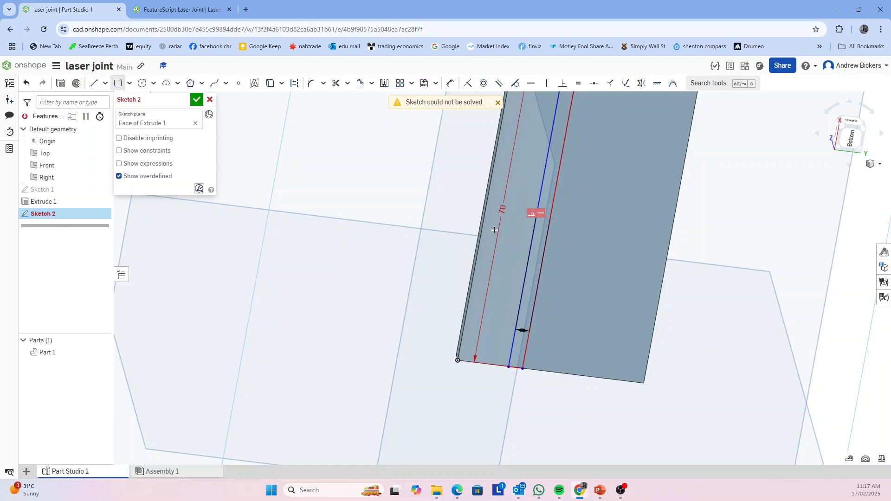
key(Escape)
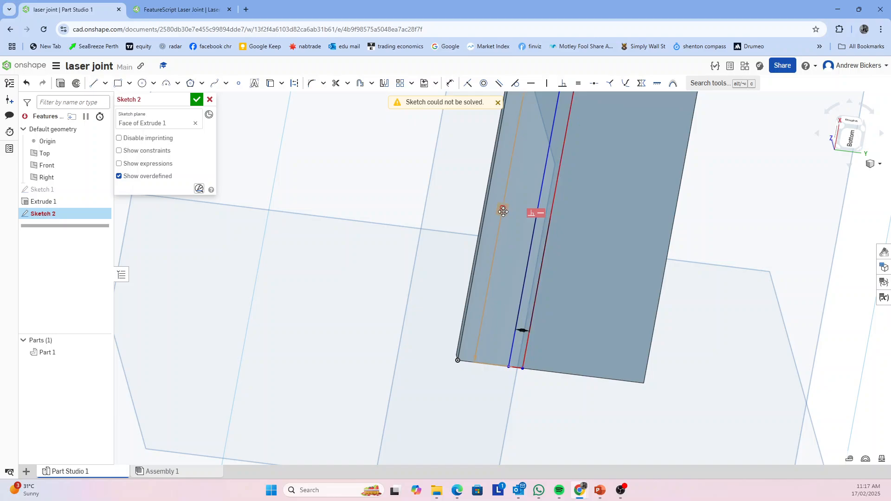
click(503, 211)
key(Delete)
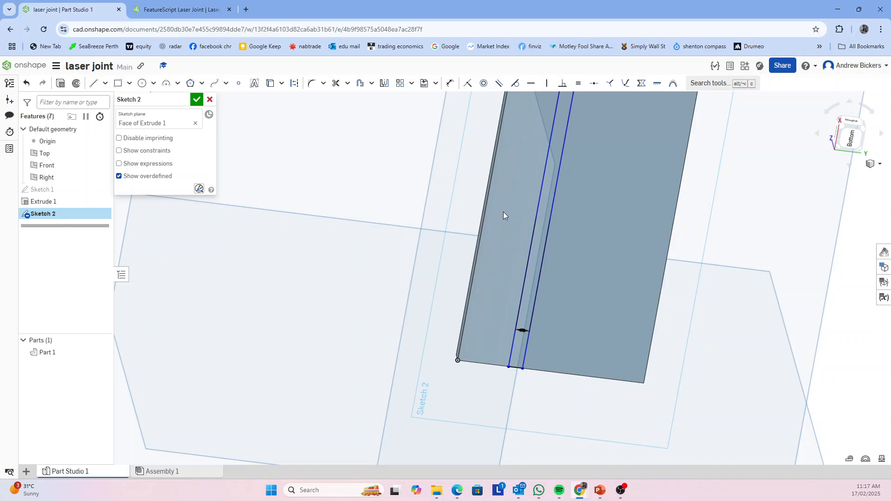
scroll(540, 213, down, 5)
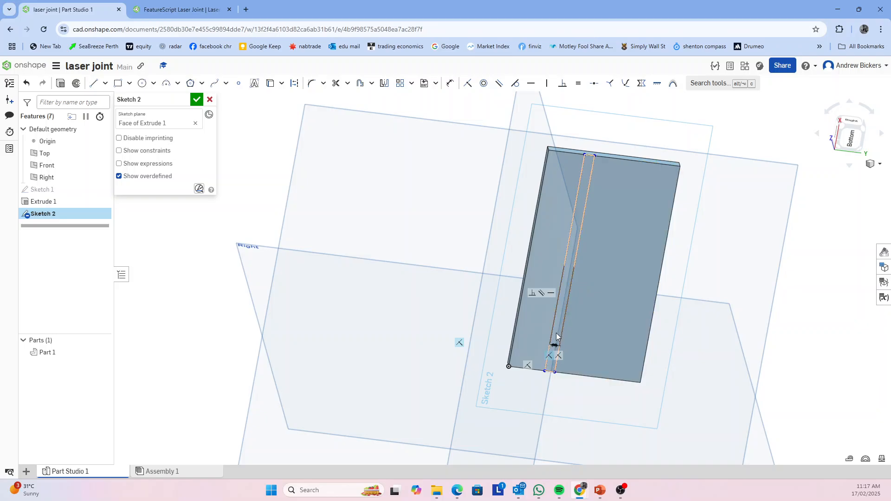
drag(554, 348, 589, 130)
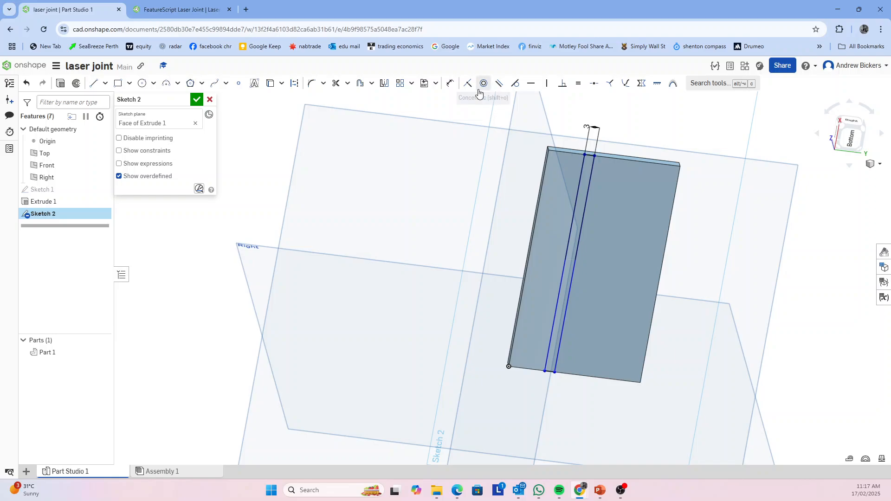
Dimension the narrow rectangle 10 mm from the plate's nearest long edge and finish the sketch
click(450, 85)
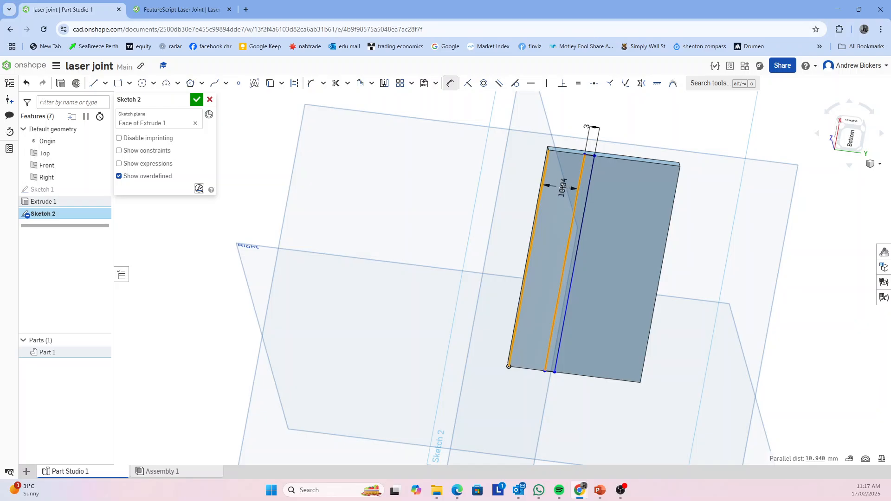
click(563, 187)
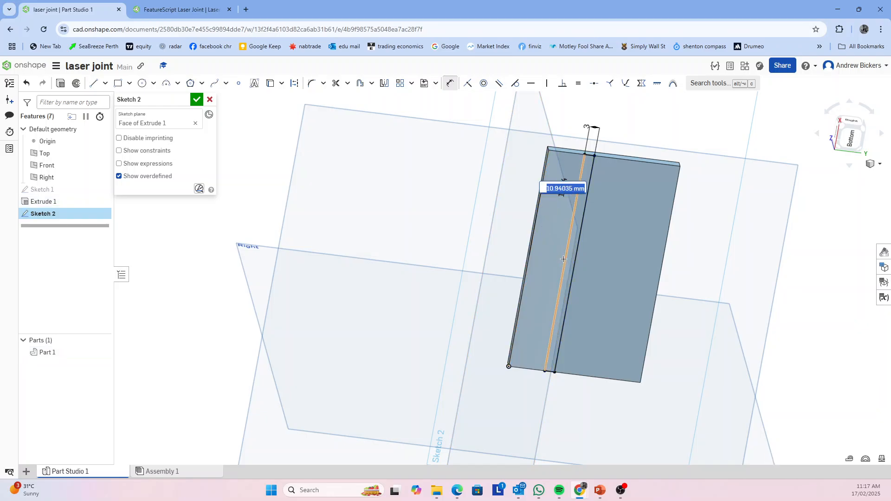
key(Return)
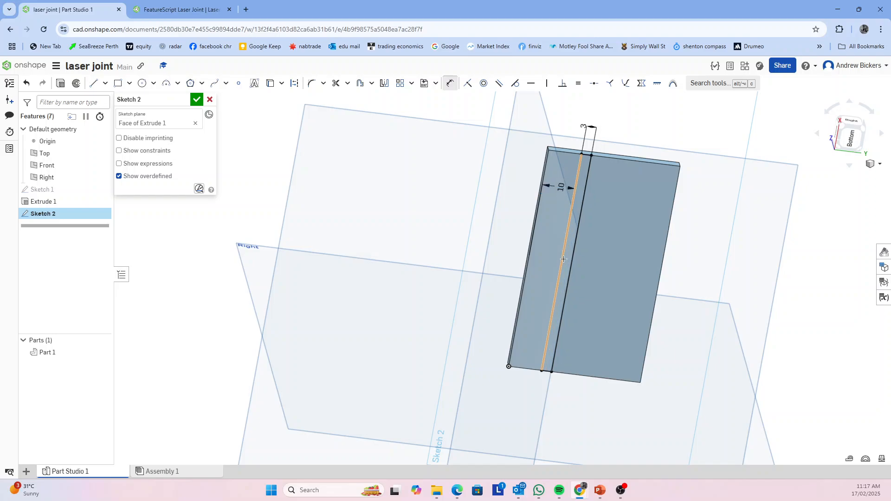
right_drag(740, 248, 771, 305)
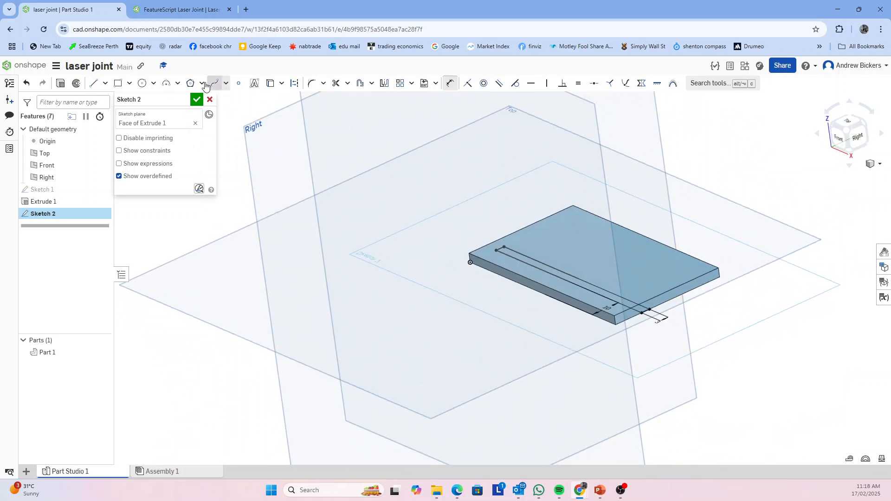
click(197, 99)
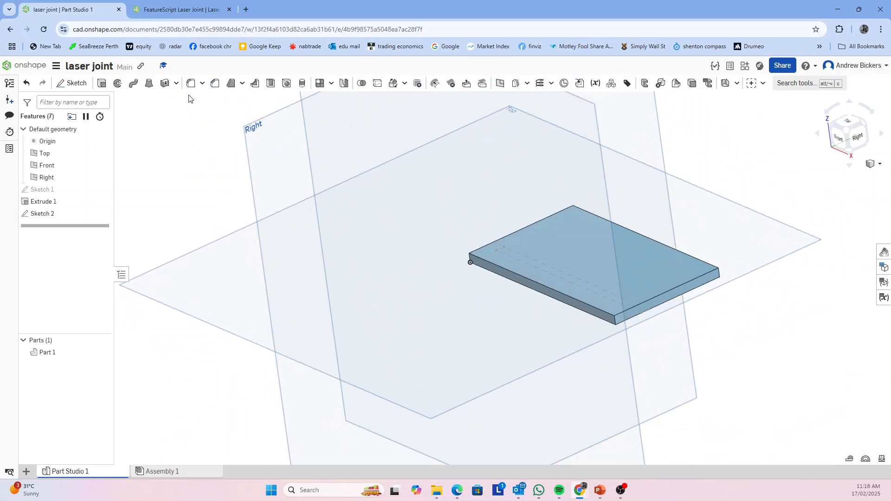
Extrude the narrow rectangle upward through the plate to a freehand depth of about 39.6 mm
click(103, 84)
right_drag(813, 439, 767, 373)
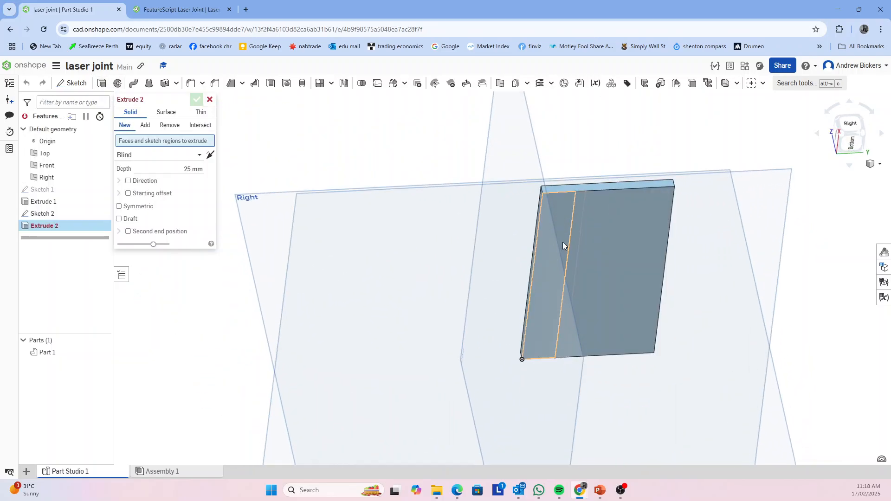
click(576, 242)
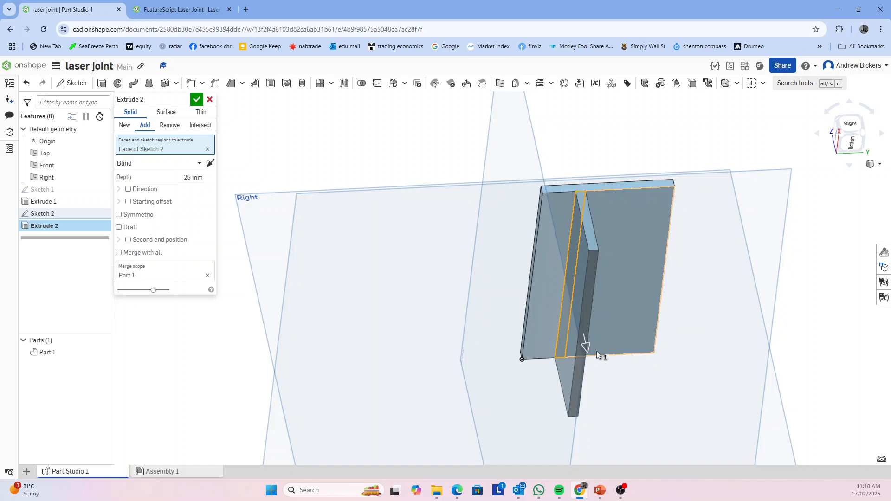
drag(586, 345, 538, 201)
right_drag(539, 200, 838, 336)
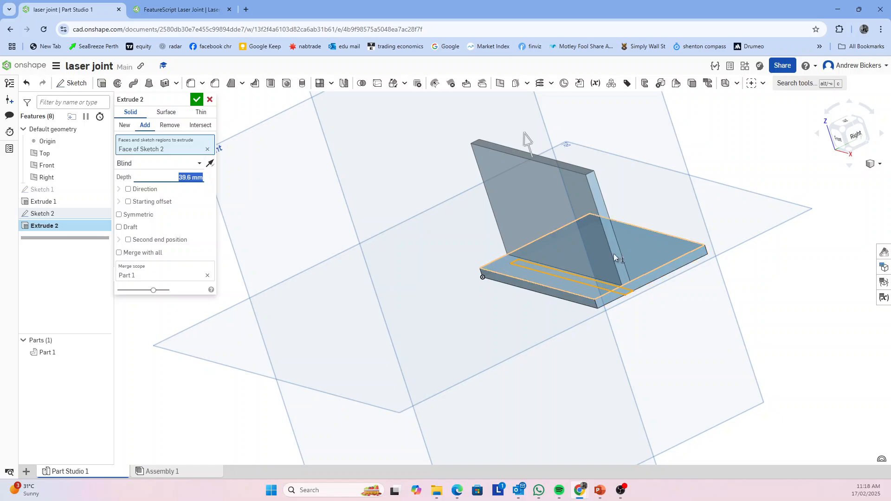
Set the upright plate's extrusion depth to 43 mm and create it as a new separate part
right_drag(623, 267, 636, 308)
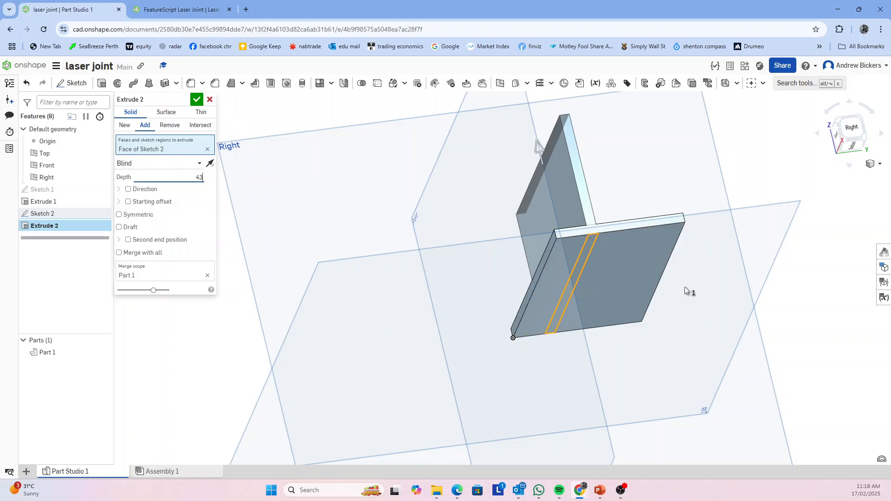
right_drag(761, 299, 767, 317)
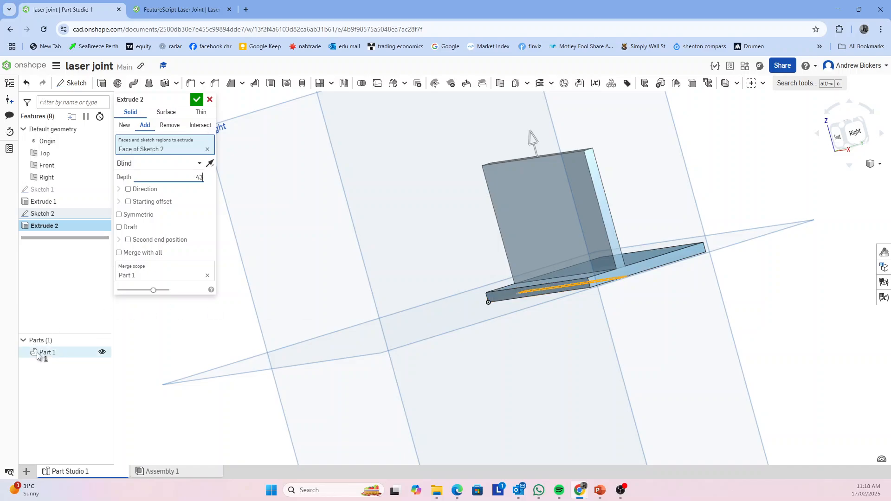
mouse_move(698, 303)
right_down()
mouse_move(700, 318)
mouse_move(690, 309)
right_up()
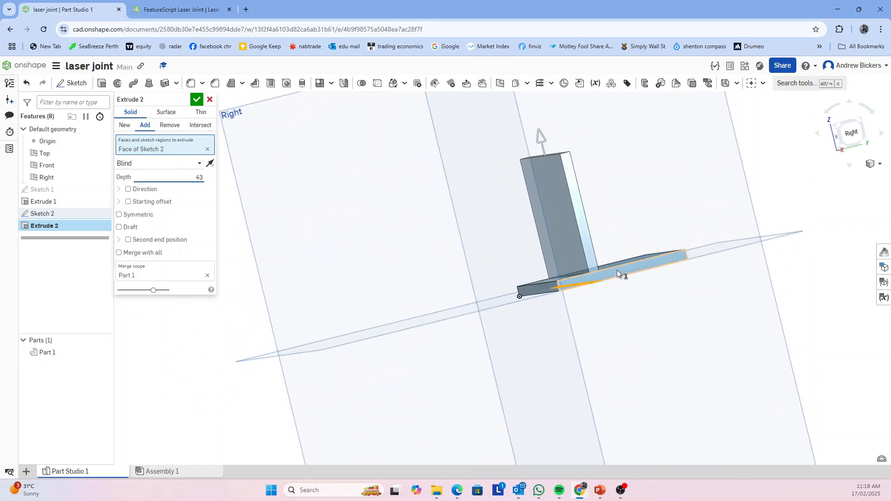
click(124, 128)
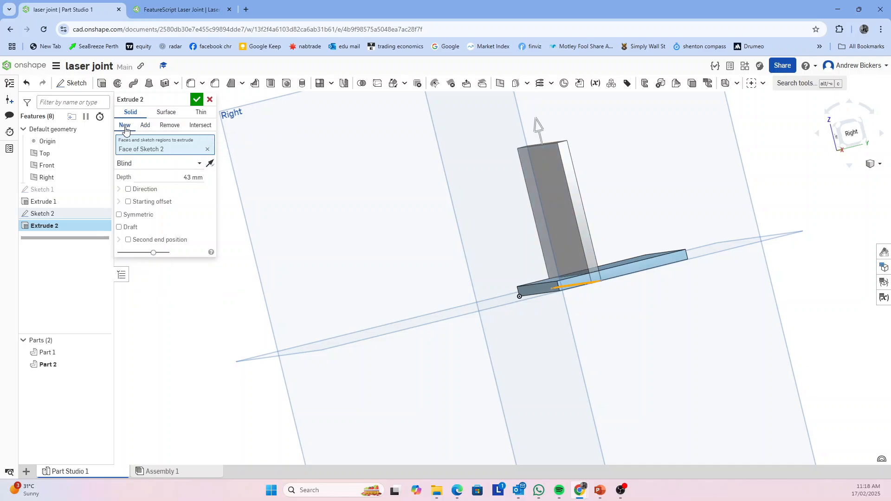
click(196, 100)
Start a single Laser Joint with the horizontal plate as tab part and the upright plate as base part
right_drag(482, 285, 588, 314)
right_drag(675, 296, 698, 315)
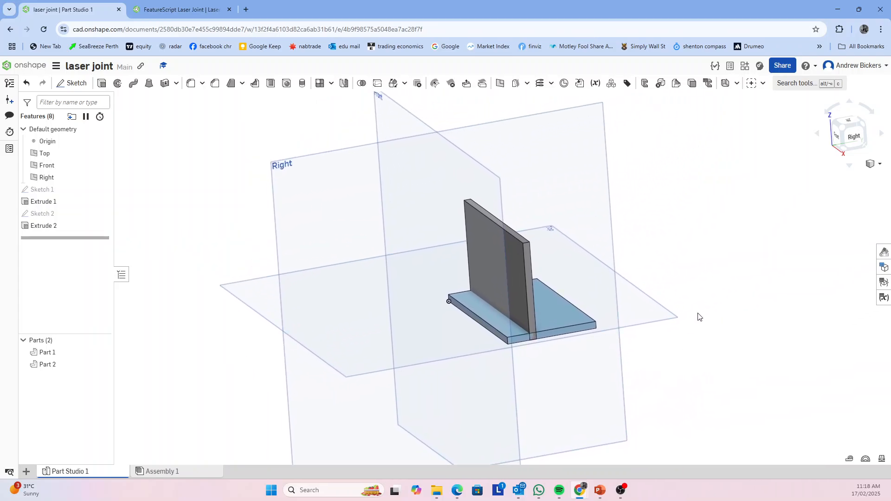
click(763, 83)
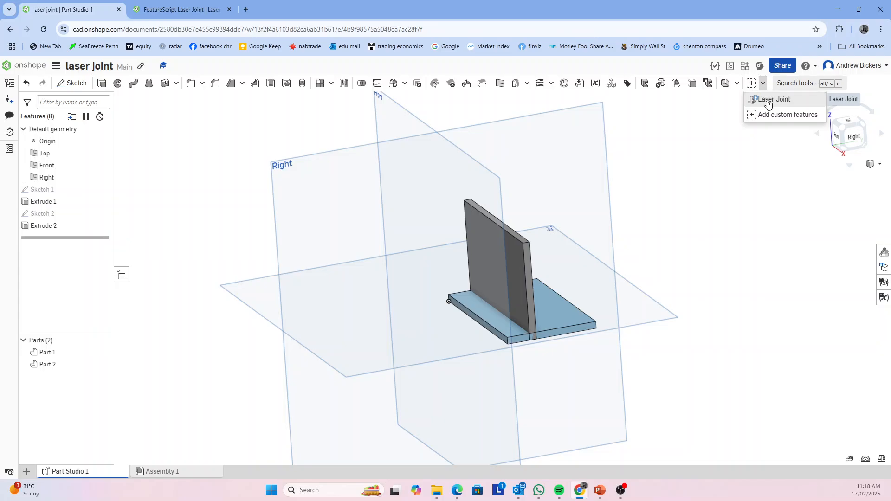
click(768, 100)
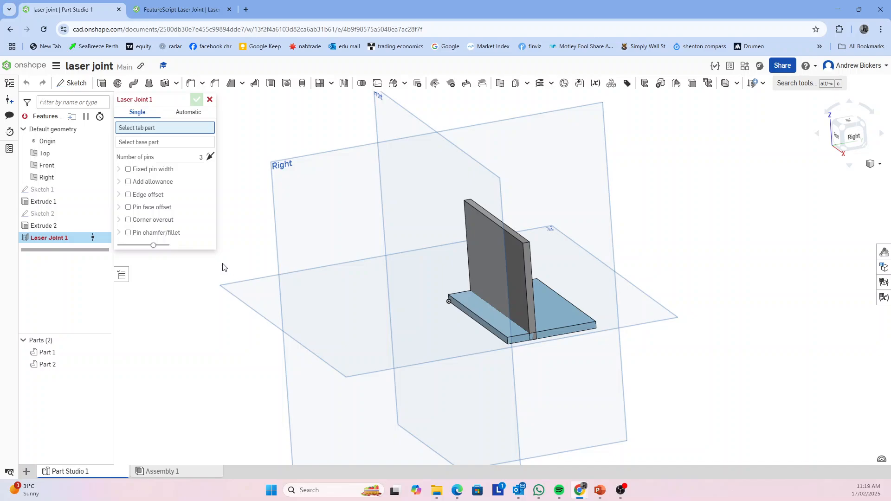
click(492, 329)
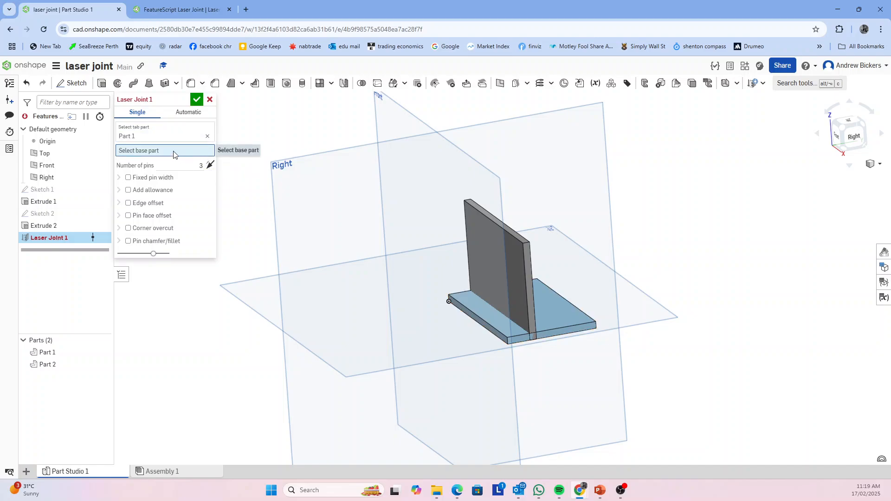
click(520, 274)
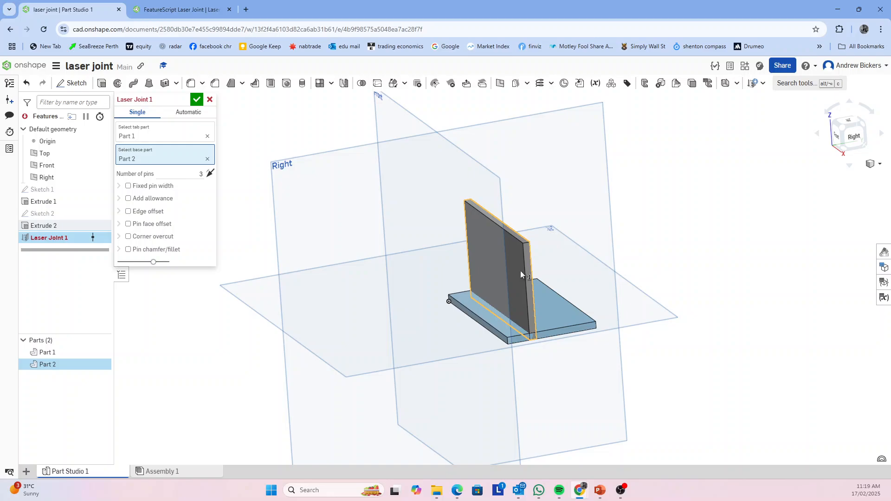
Set the laser joint's number of pins to 5 and inspect the slots on the plate's underside
right_drag(431, 369, 419, 330)
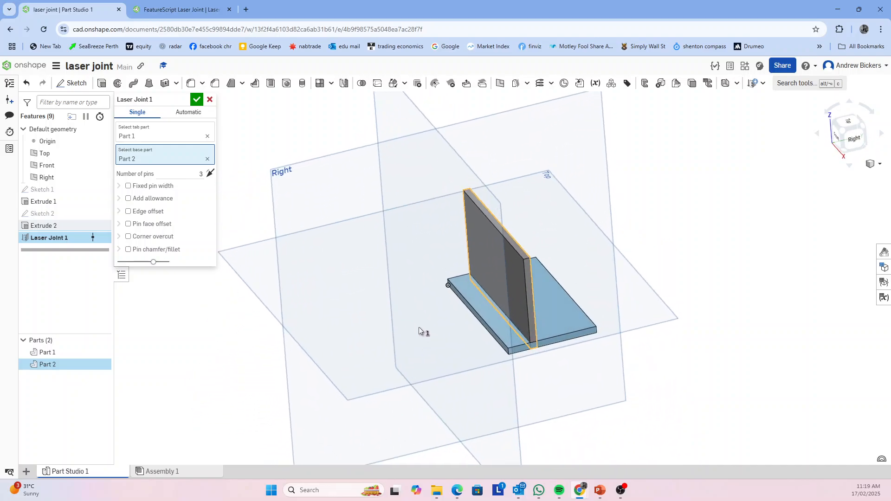
click(199, 174)
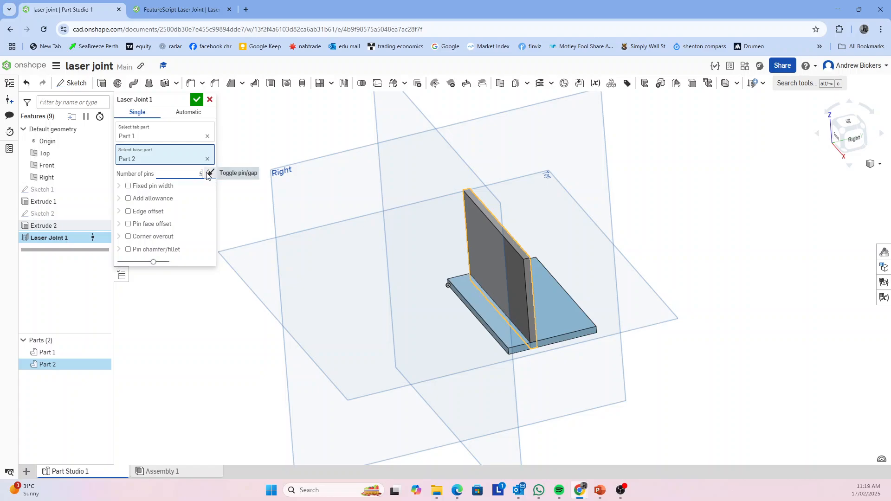
mouse_move(362, 314)
right_down()
mouse_move(380, 332)
mouse_move(368, 274)
mouse_move(388, 295)
mouse_move(438, 257)
mouse_move(355, 328)
mouse_move(378, 312)
right_up()
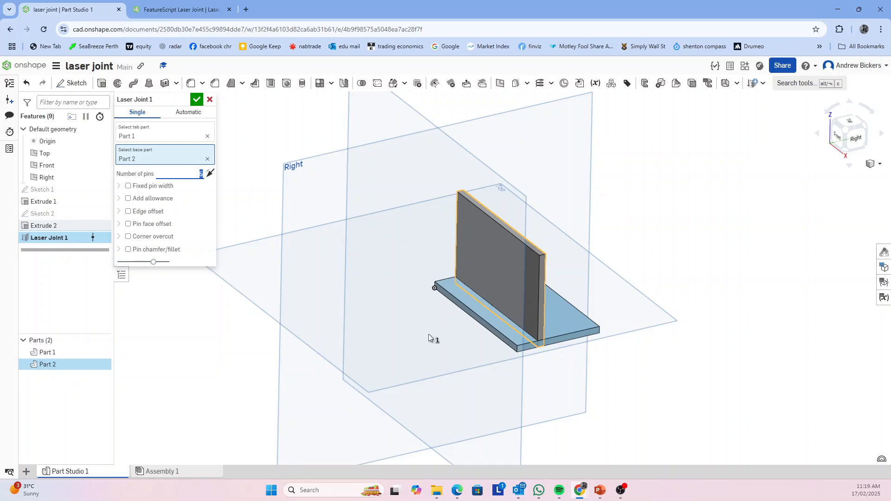
right_drag(428, 338, 414, 291)
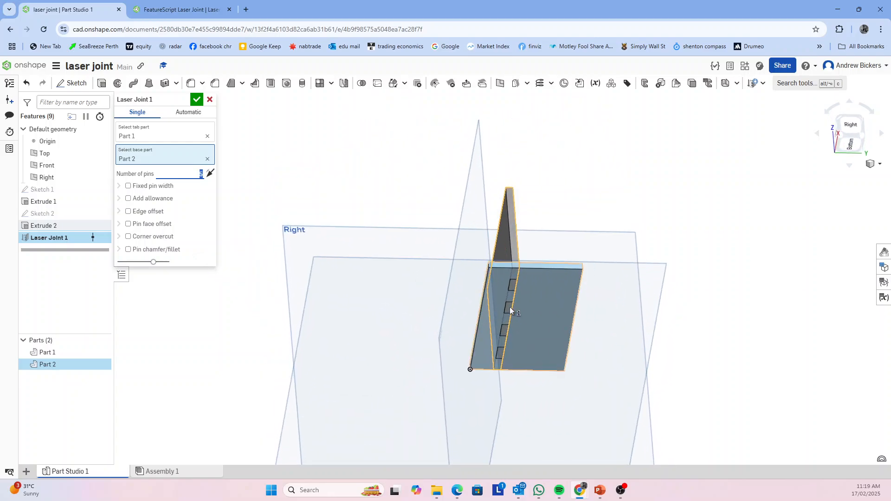
mouse_move(224, 324)
right_down()
mouse_move(242, 339)
mouse_move(236, 316)
right_up()
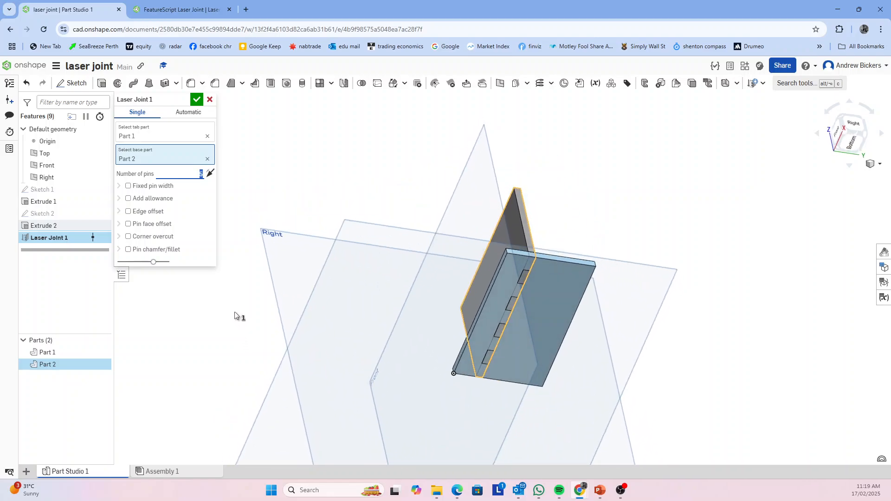
Try a 1 mm pin chamfer and a 1 mm pin fillet on the laser joint, and switch the option off
click(129, 249)
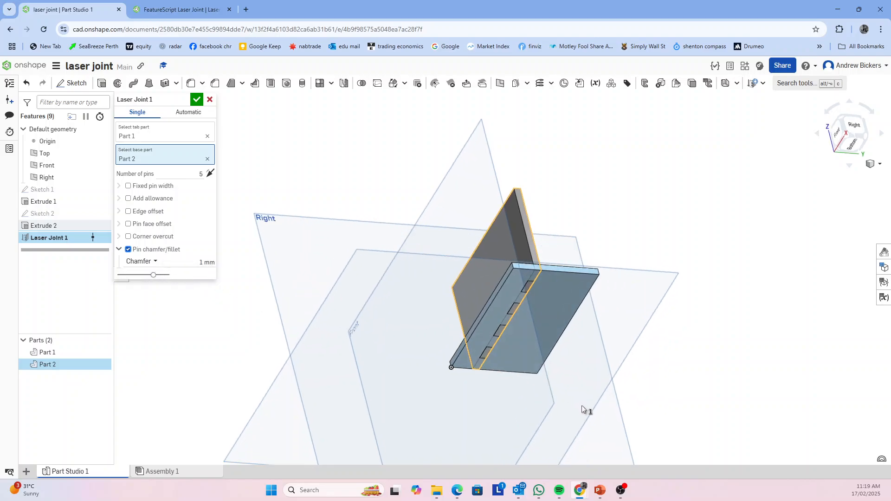
scroll(533, 354, up, 5)
right_drag(532, 354, 546, 387)
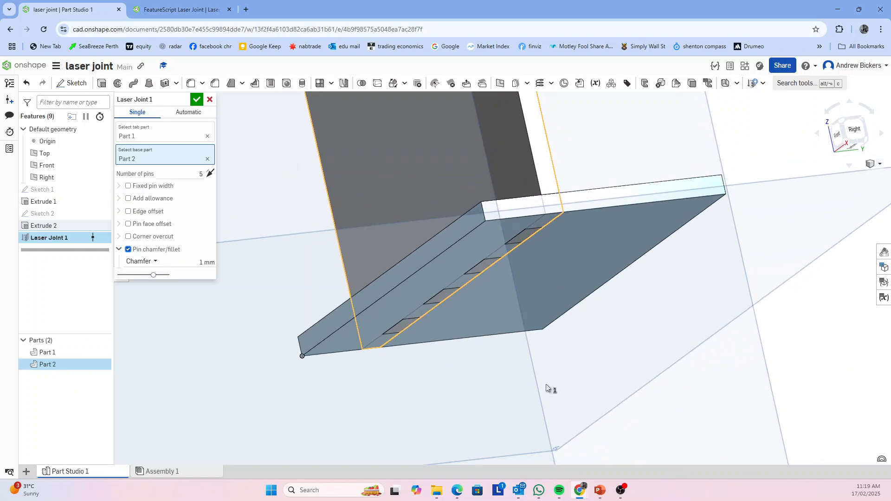
click(156, 263)
click(149, 290)
right_drag(511, 319, 532, 353)
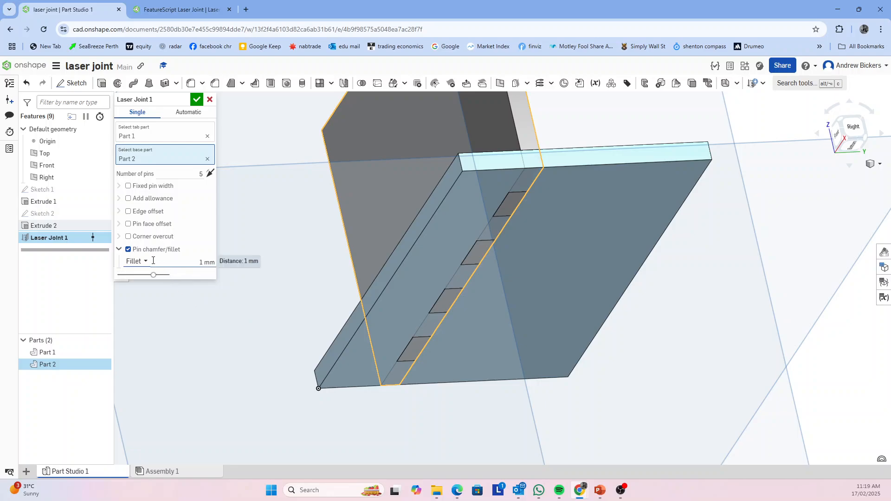
click(129, 250)
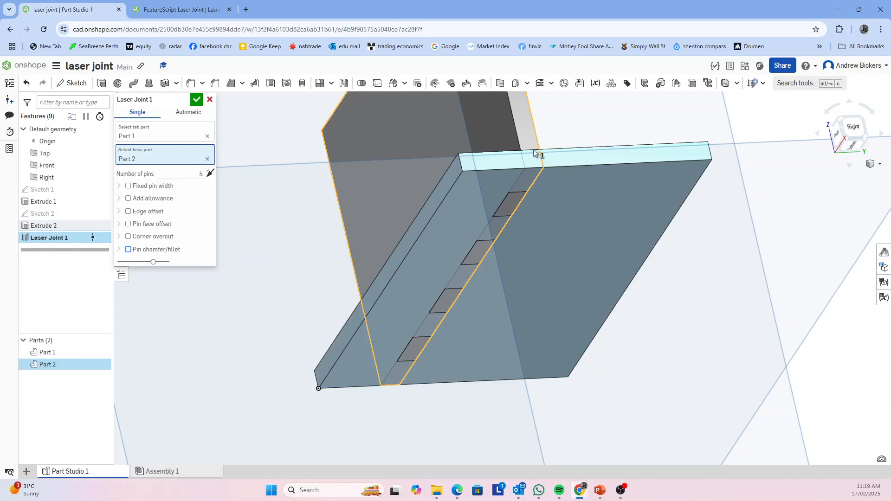
Try the corner overcut option with a 1 mm diameter on the laser joint, and switch it off
right_drag(626, 291, 521, 280)
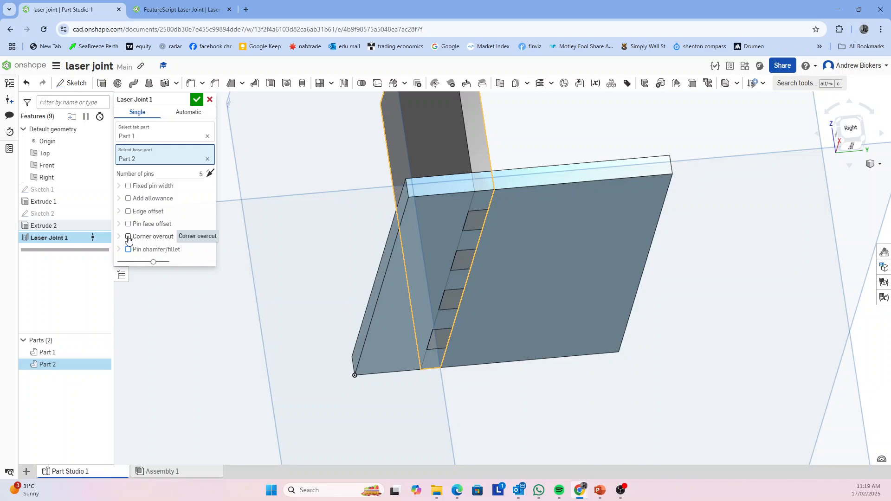
click(129, 238)
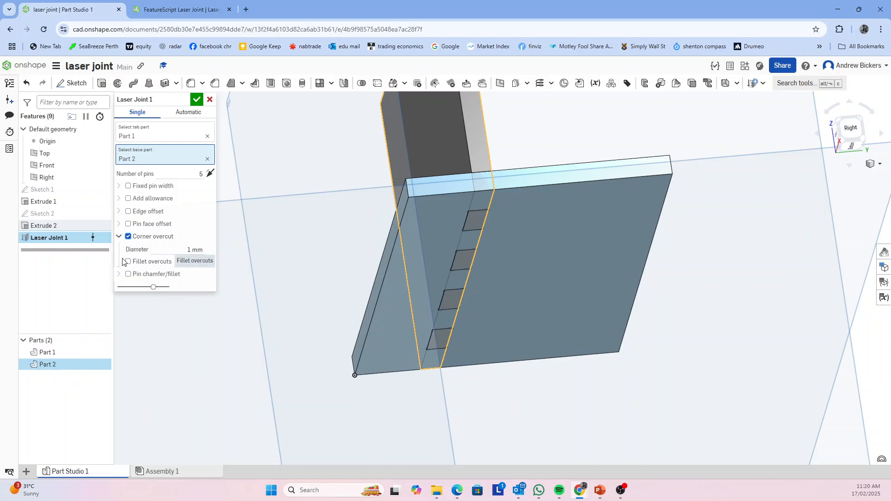
click(128, 237)
Accept the laser joint and inspect the joined plates from above and below
right_drag(604, 380, 584, 379)
scroll(584, 378, down, 3)
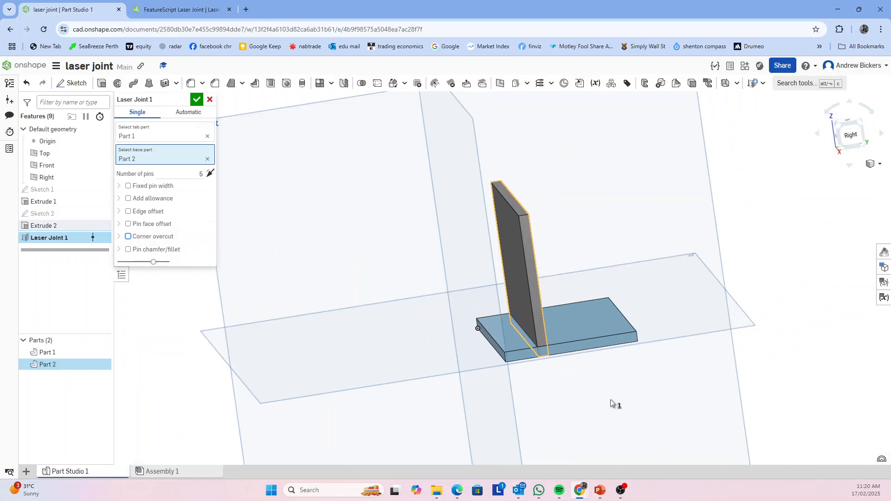
middle_drag(609, 403, 628, 393)
right_drag(629, 395, 640, 408)
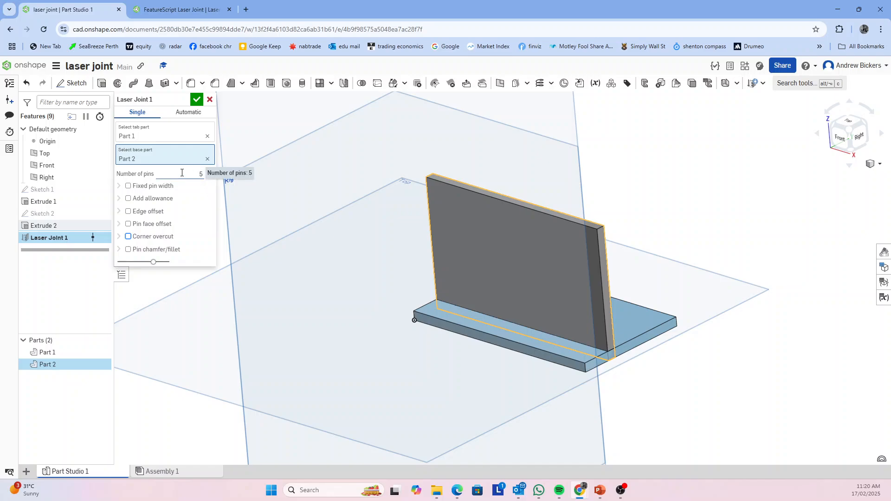
click(197, 101)
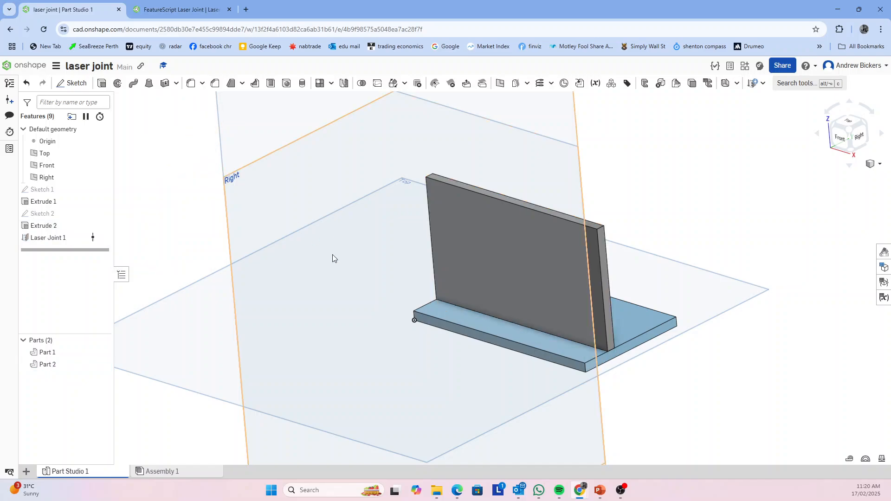
right_drag(390, 350, 374, 333)
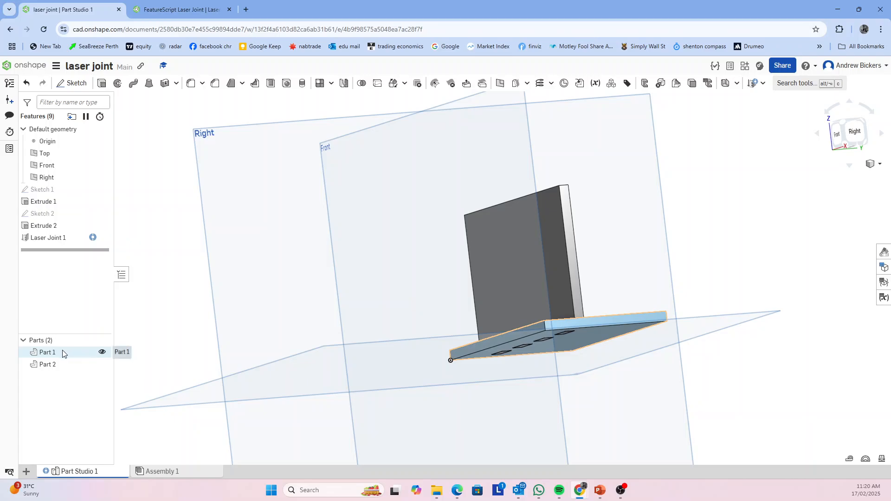
right_drag(475, 386, 509, 418)
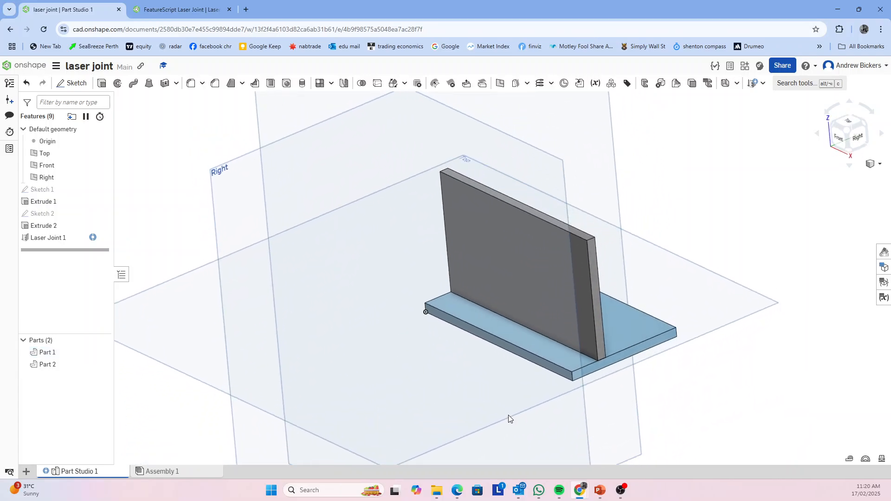
Insert both plates from Part Studio 1 into Assembly 1
click(168, 472)
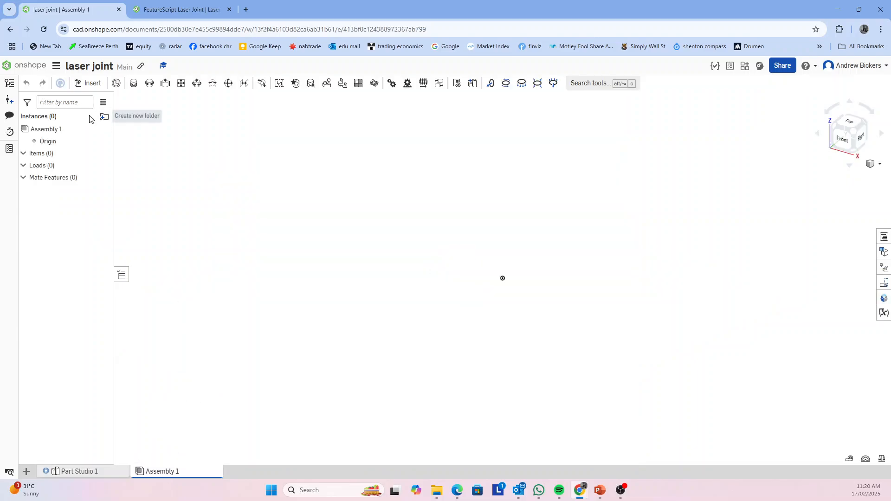
click(89, 83)
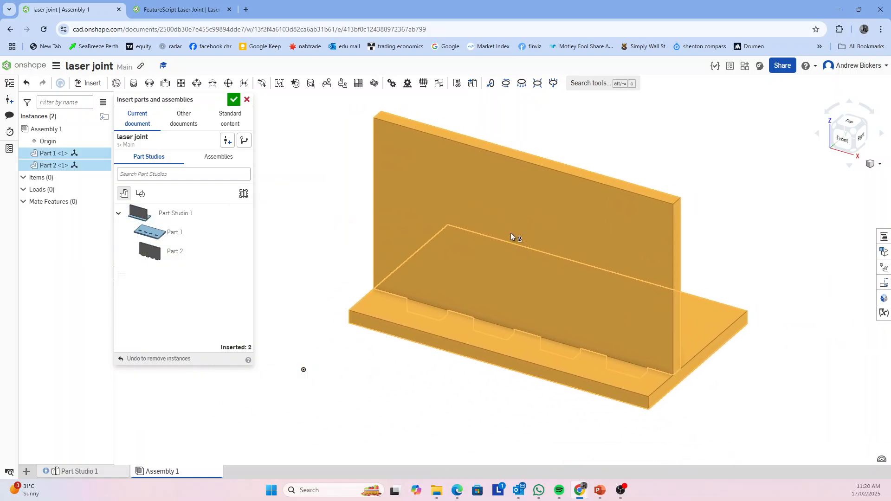
click(506, 244)
click(233, 100)
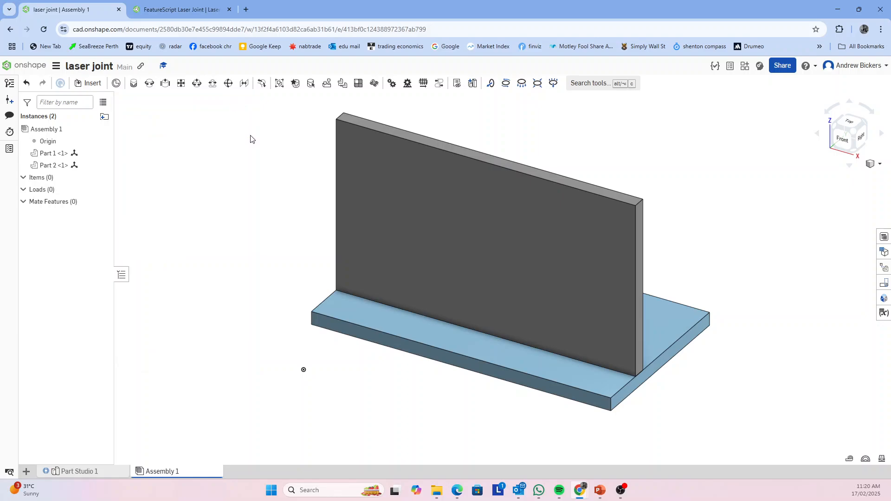
Pull the slotted base plate away from the upright plate in the assembly and inspect the pins and slots
right_drag(778, 376, 736, 377)
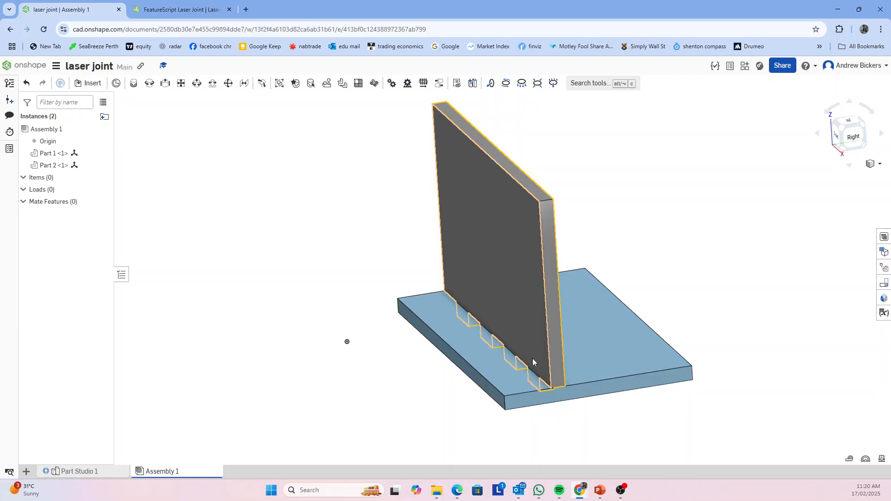
drag(586, 360, 741, 340)
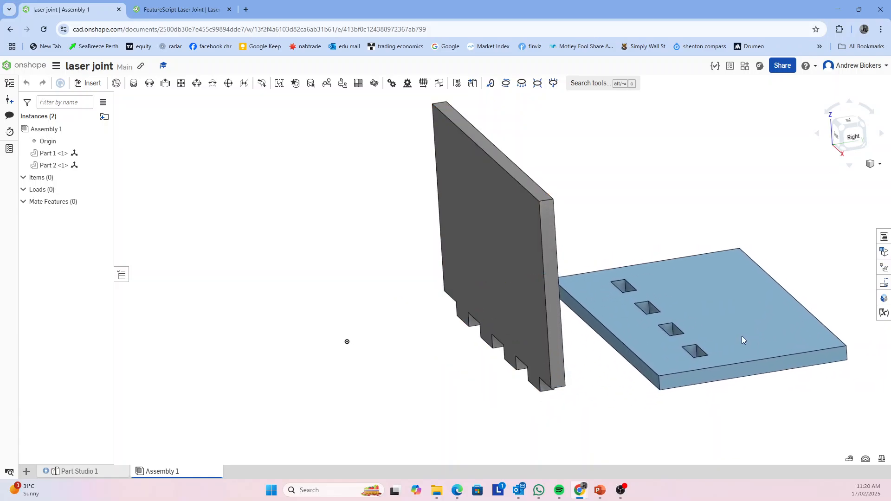
right_drag(695, 430, 613, 424)
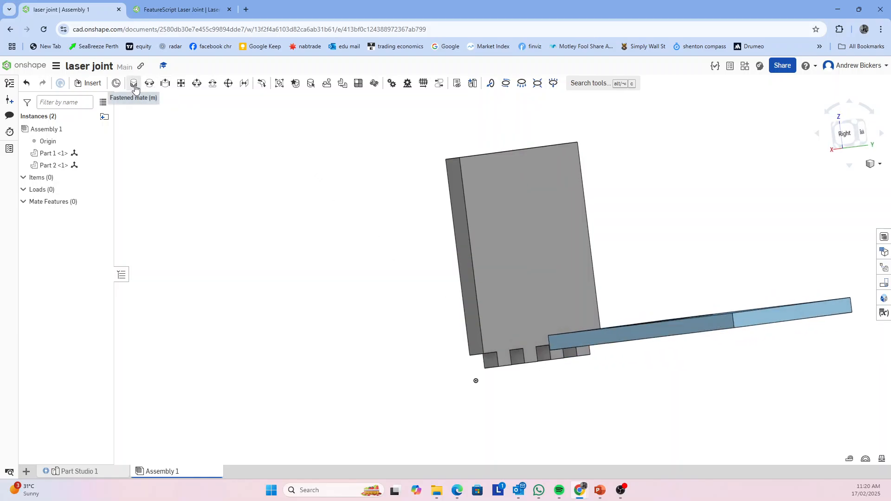
right_drag(611, 371, 653, 399)
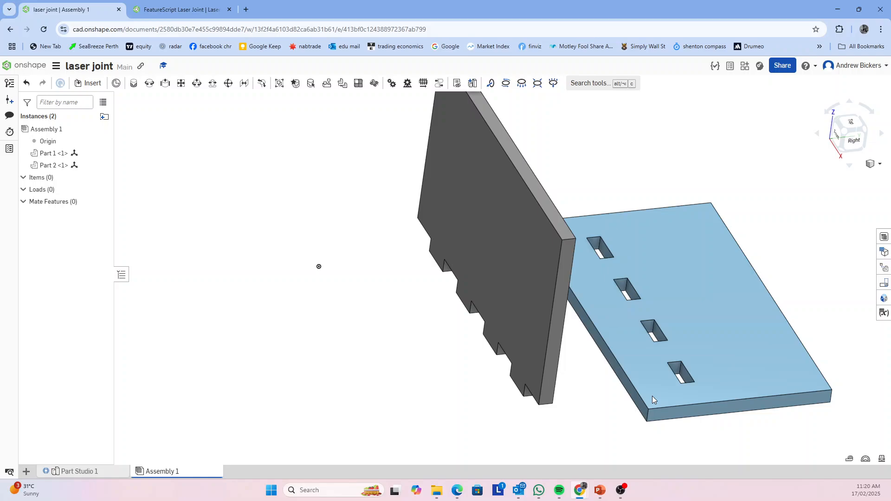
Fasten the upright plate to the base plate by mating the edge midpoint of its end pin to the matching slot edge on the underside
click(134, 84)
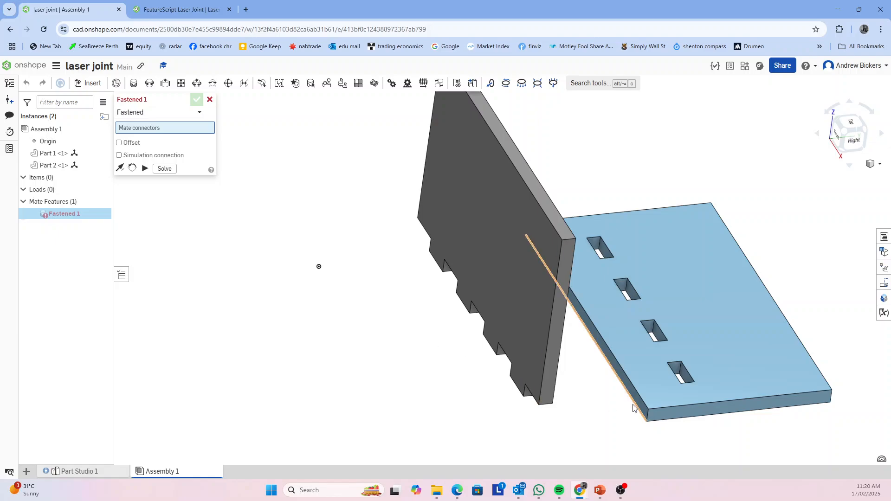
right_drag(635, 405, 586, 378)
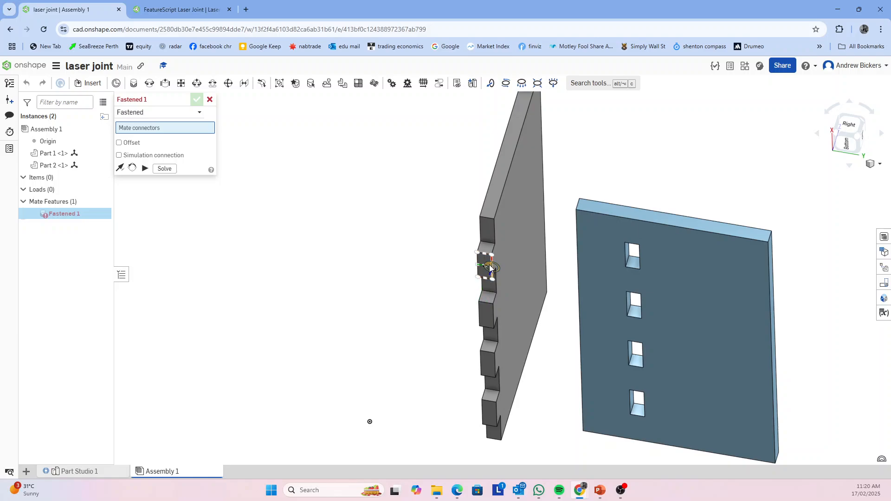
scroll(492, 268, up, 3)
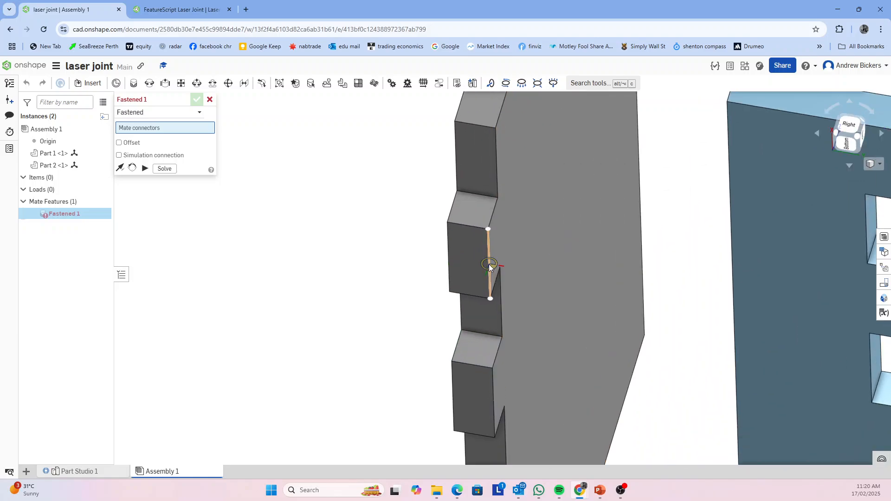
click(489, 267)
scroll(515, 284, down, 3)
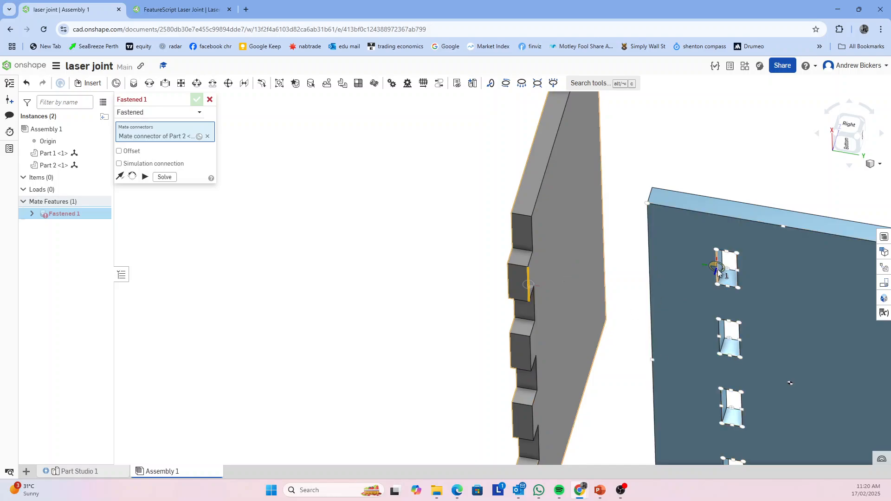
click(738, 275)
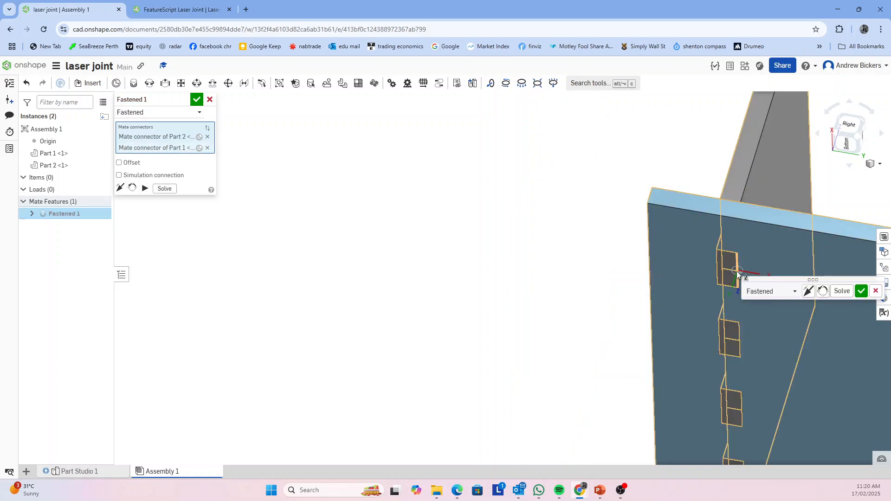
right_drag(466, 326, 467, 376)
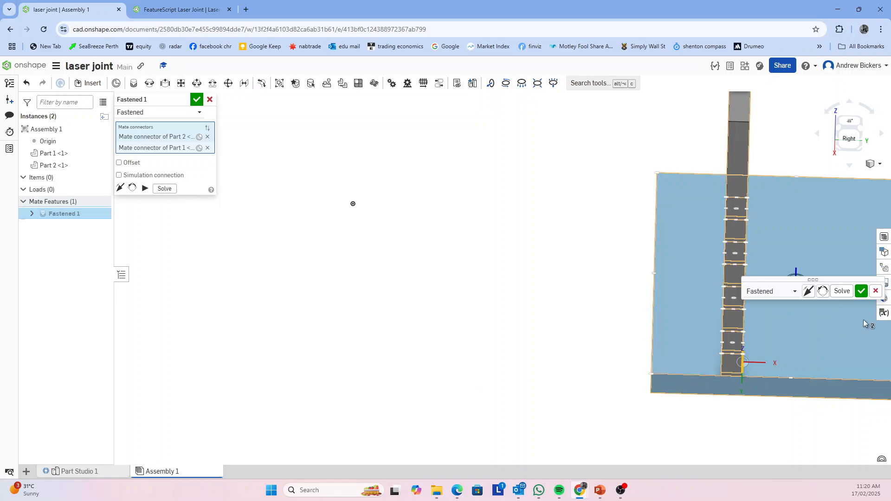
click(860, 291)
mouse_move(690, 413)
right_down()
mouse_move(673, 392)
mouse_move(690, 410)
mouse_move(763, 426)
mouse_move(720, 380)
mouse_move(495, 439)
mouse_move(695, 334)
mouse_move(740, 323)
mouse_move(779, 412)
right_up()
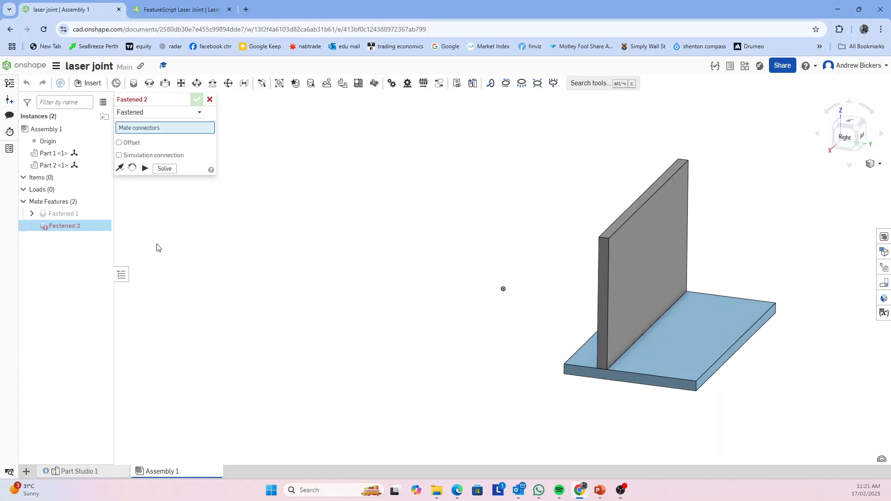
click(210, 100)
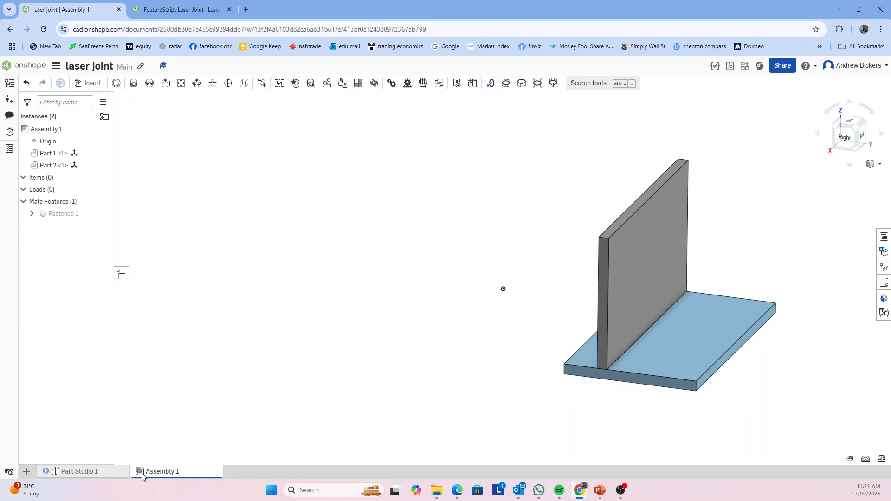
Return to Part Studio 1 and look up the export options offered for Part 1 and Sketch 1
click(78, 472)
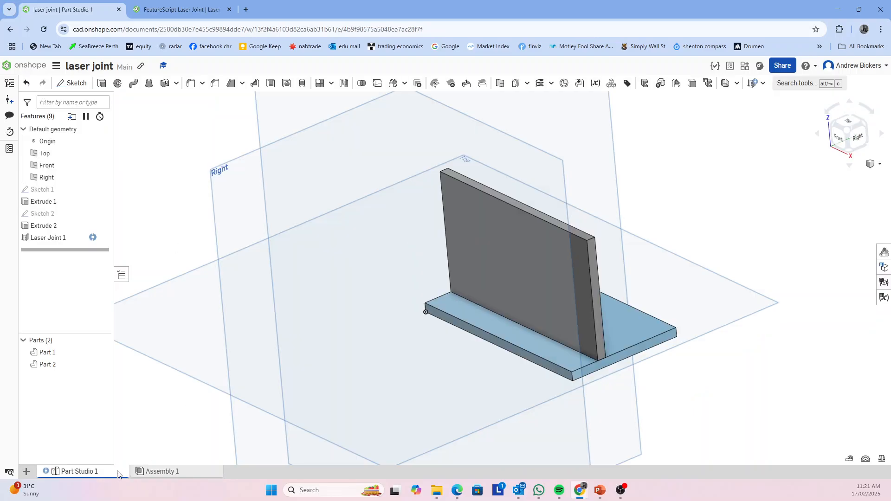
right_click(45, 356)
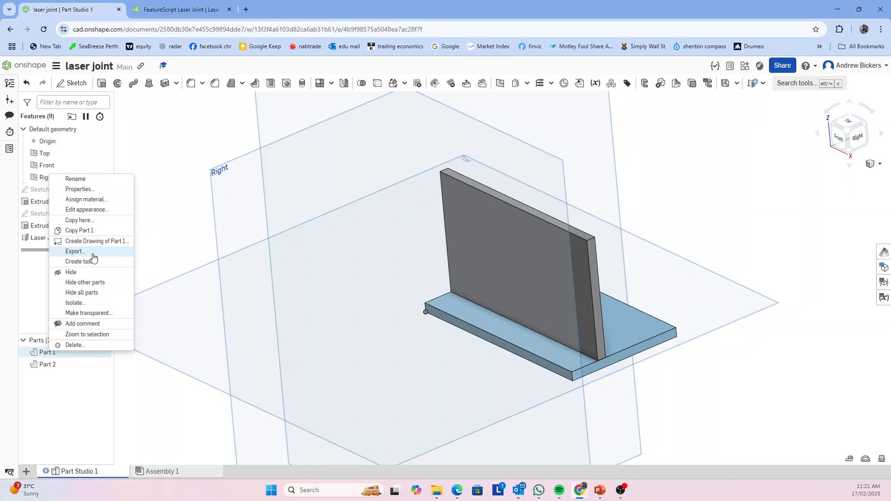
click(166, 315)
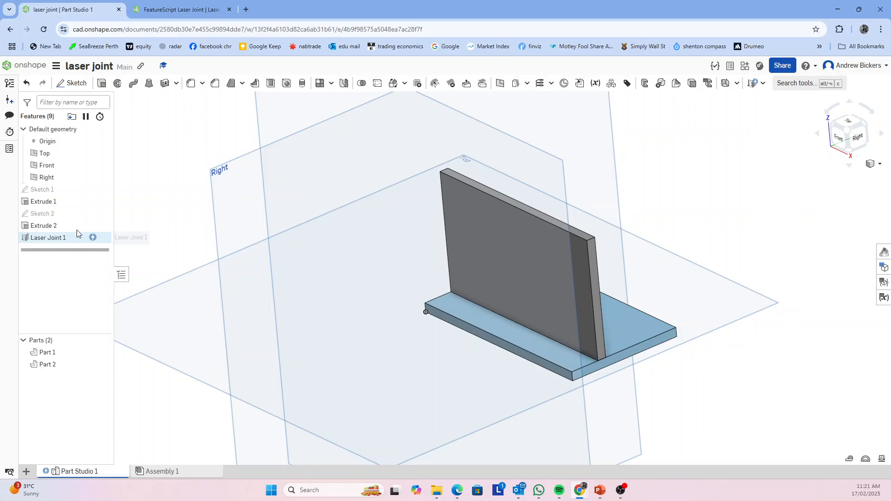
right_click(42, 193)
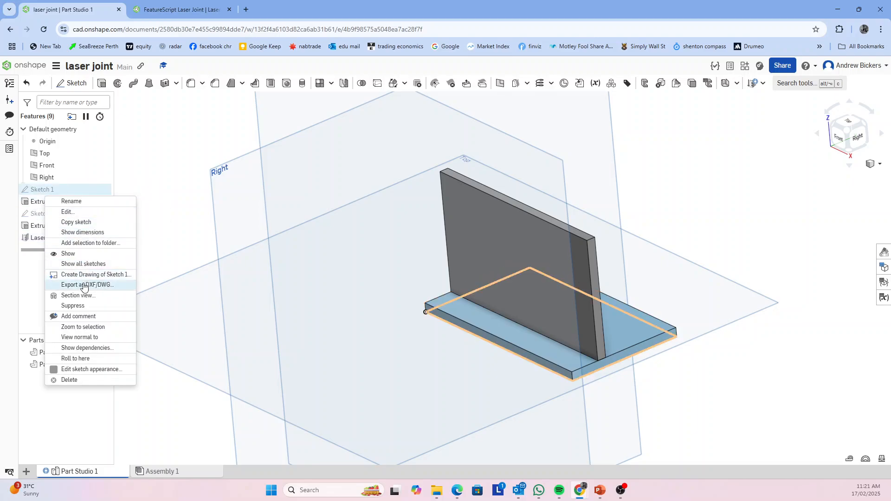
click(172, 338)
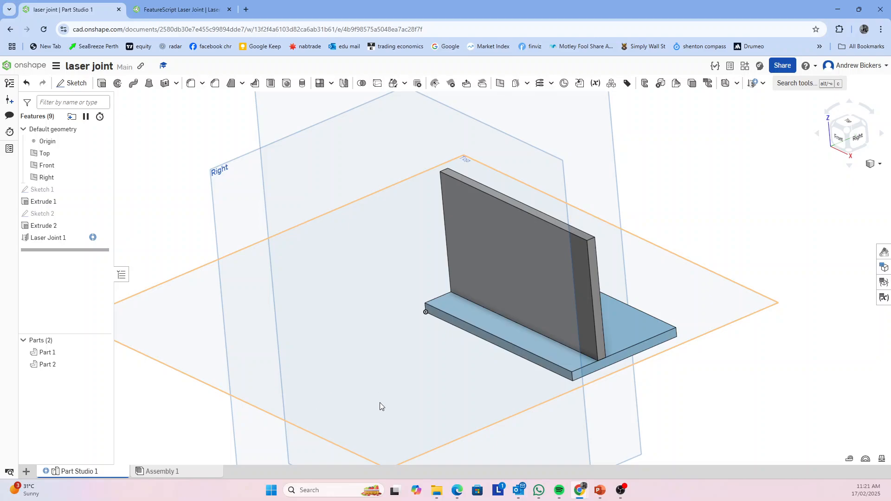
key(shift+4)
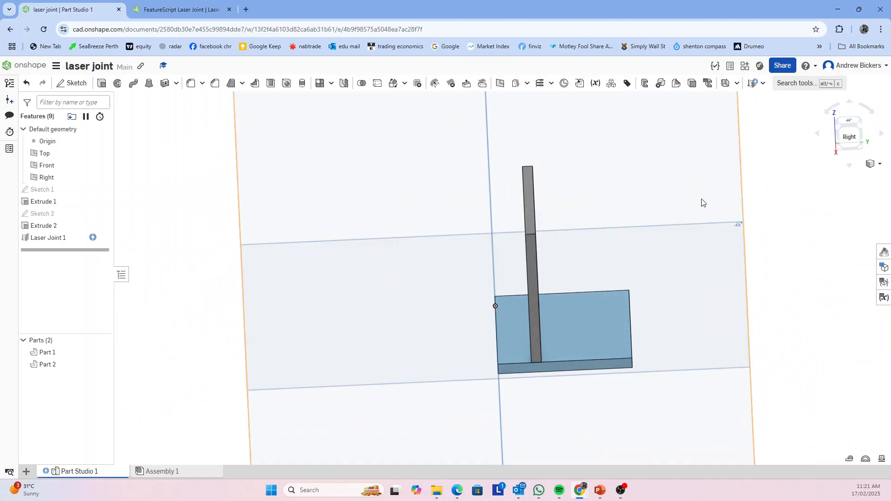
Switch to the PowerPoint deck, follow the Auto Layout link on slide 4 and add the Auto Layout custom feature from that document
click(838, 9)
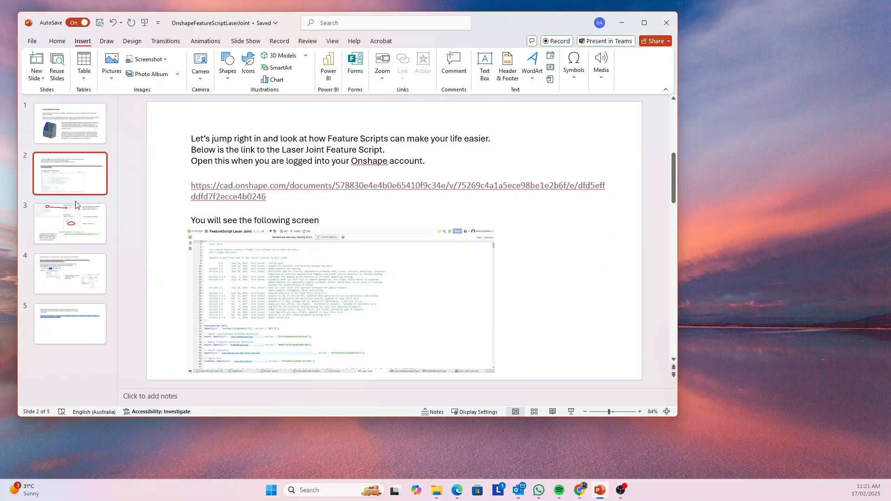
click(81, 265)
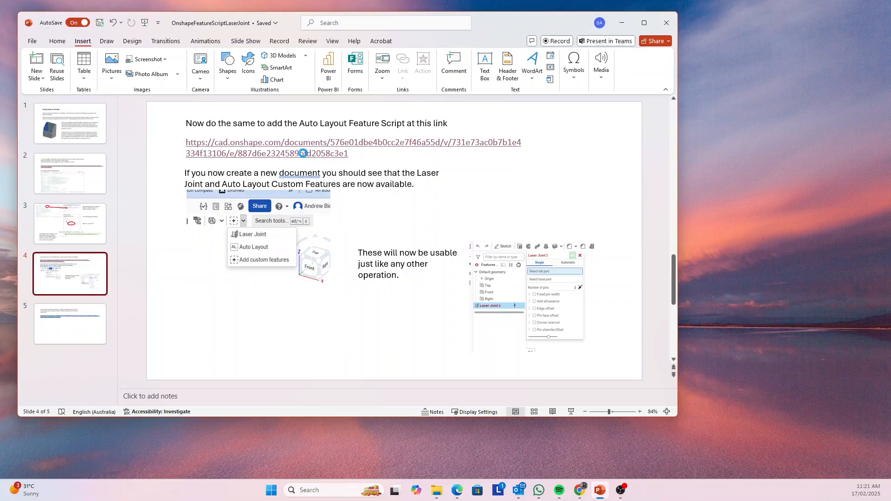
ctrl+click(303, 154)
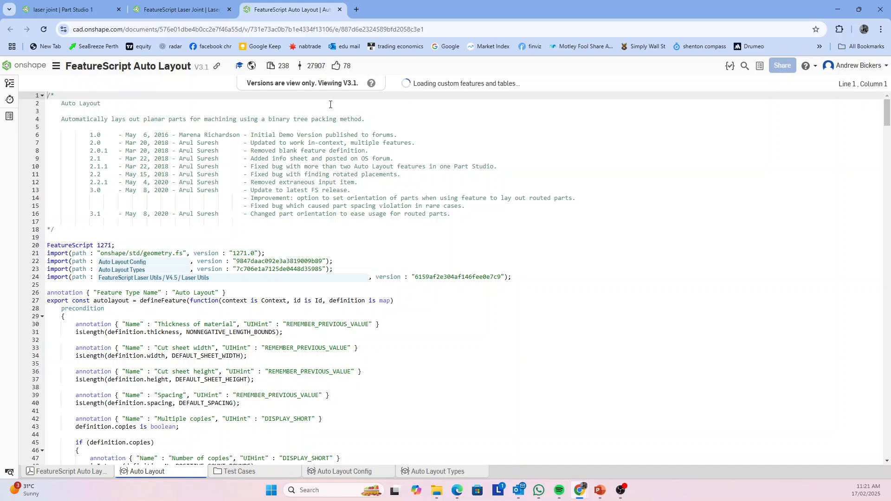
click(398, 82)
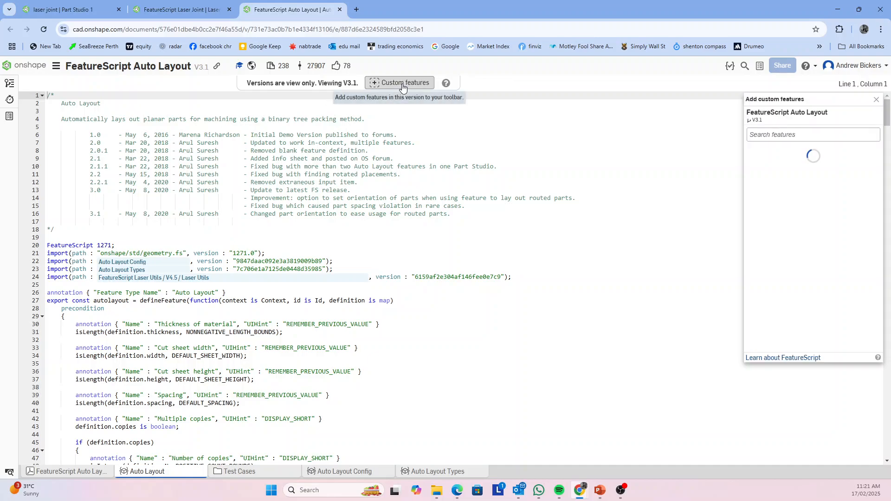
click(820, 176)
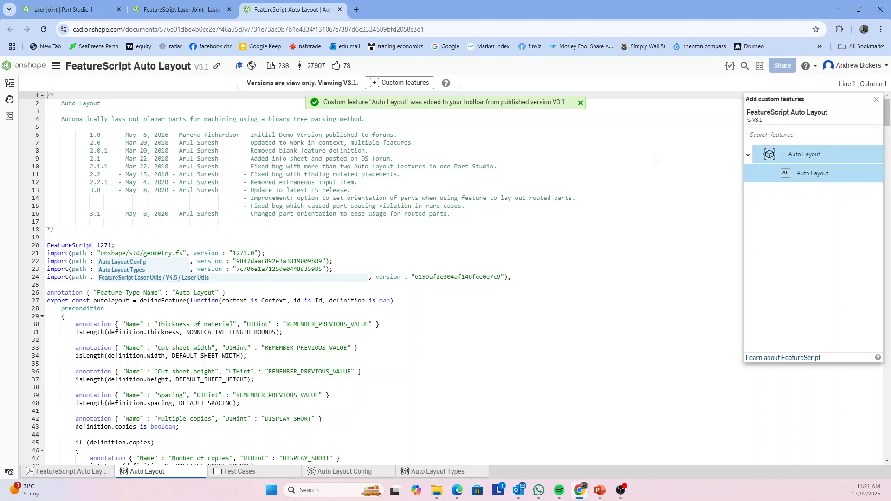
Lay both plates flat in the laser joint Part Studio with Auto Layout, using 3 mm material, a 1500 by 1000 mm sheet and 5 mm spacing
click(65, 12)
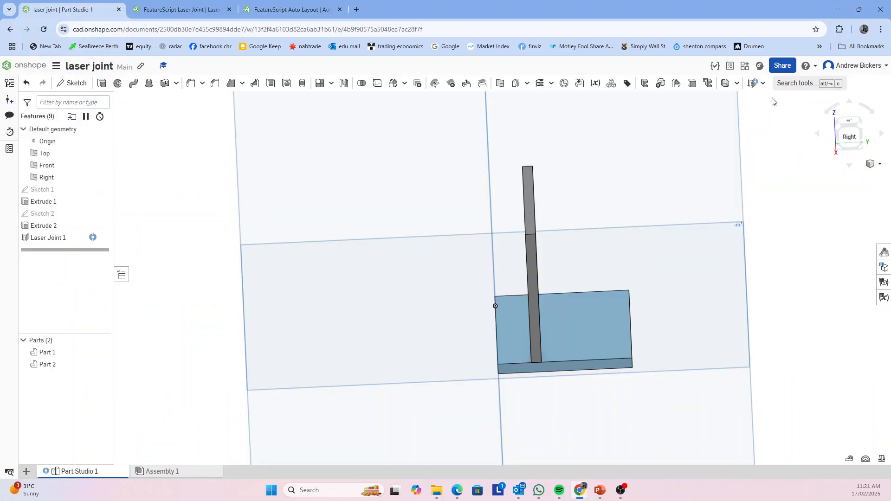
click(763, 84)
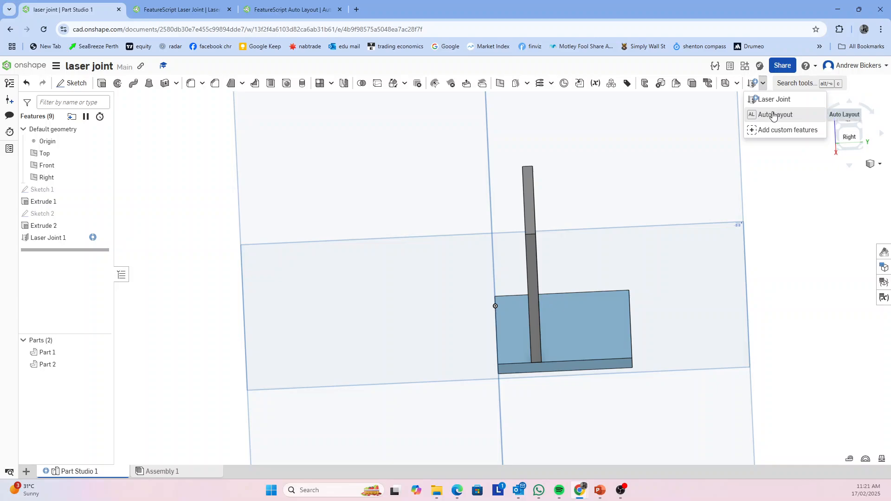
drag(812, 231, 815, 211)
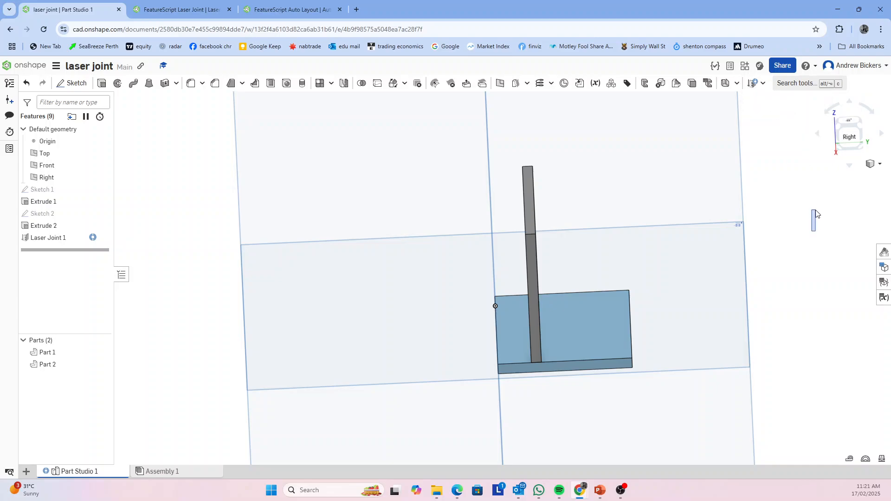
mouse_move(793, 263)
right_down()
mouse_move(802, 247)
mouse_move(783, 263)
right_up()
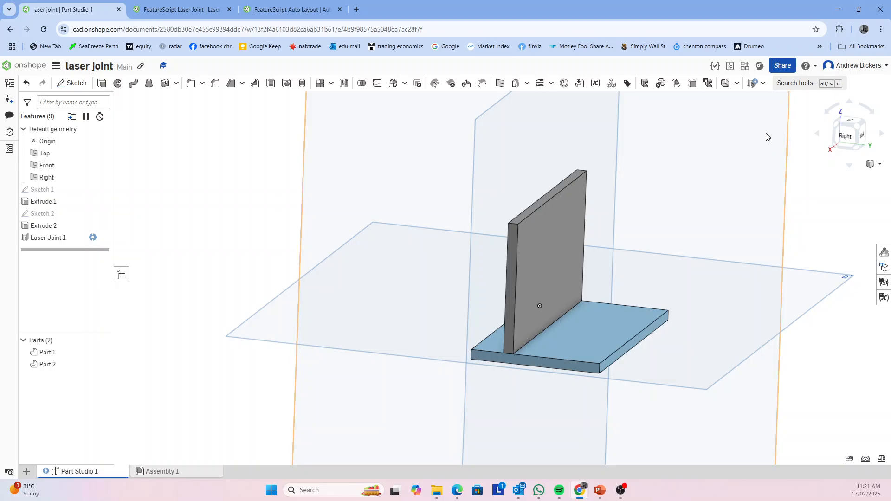
click(763, 84)
click(765, 116)
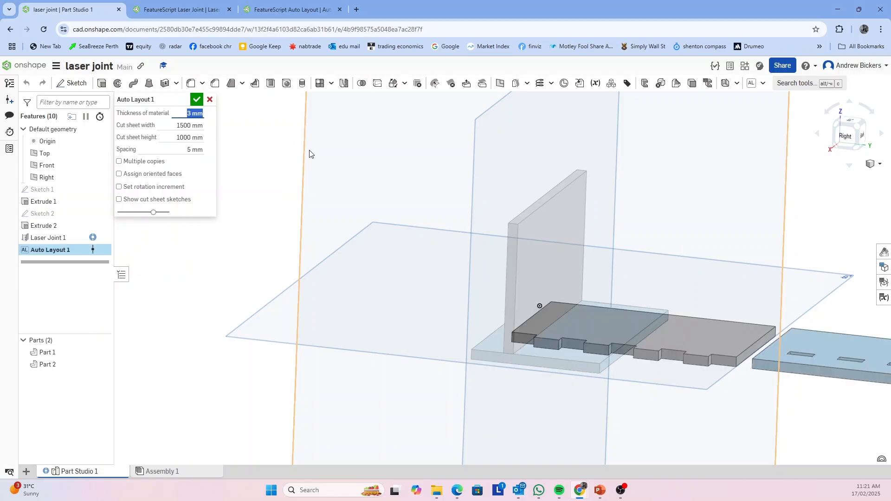
right_drag(570, 404, 565, 406)
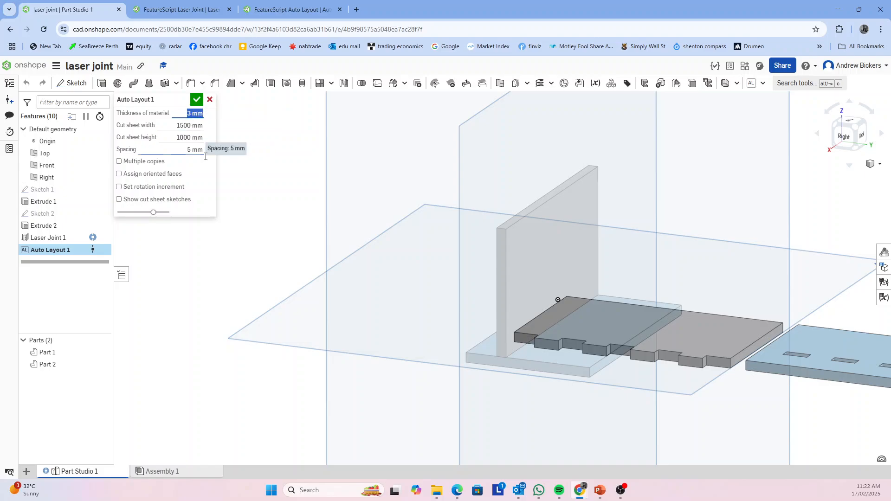
mouse_move(241, 235)
right_down()
mouse_move(225, 235)
mouse_move(232, 234)
right_up()
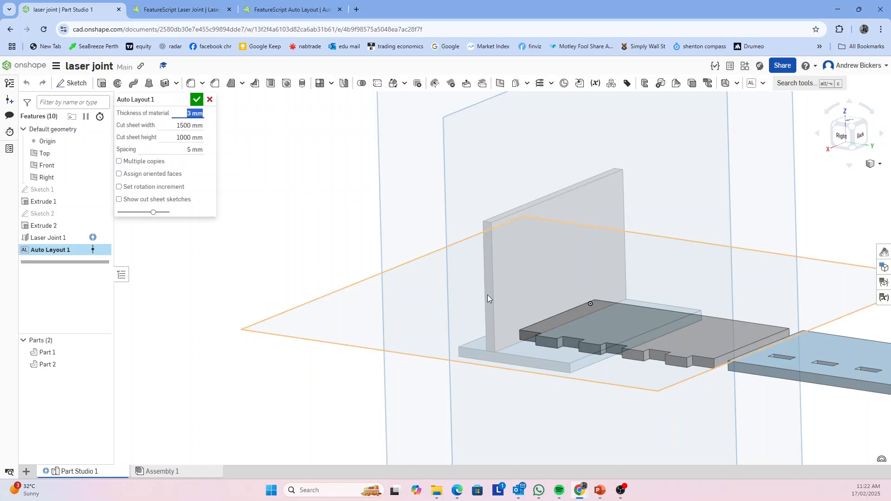
scroll(515, 301, down, 4)
right_drag(645, 402, 649, 421)
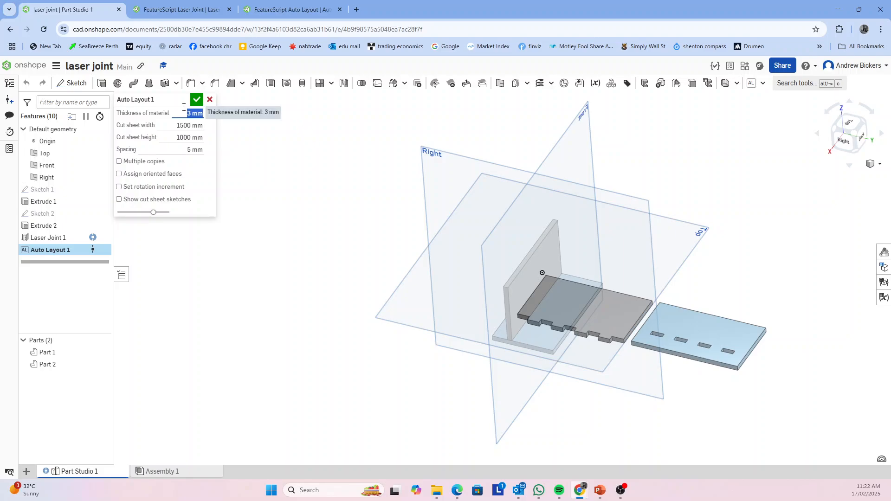
click(197, 101)
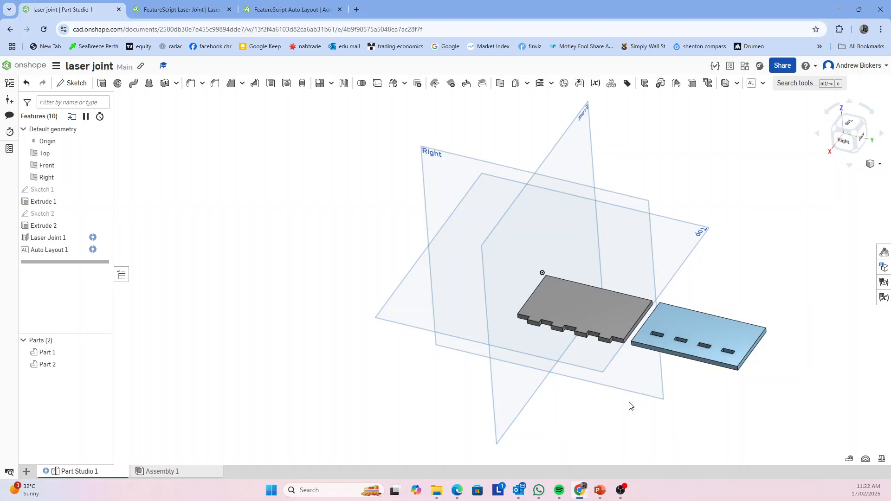
Delete the Auto Layout feature from the Part Studio's feature list
right_drag(629, 406, 649, 392)
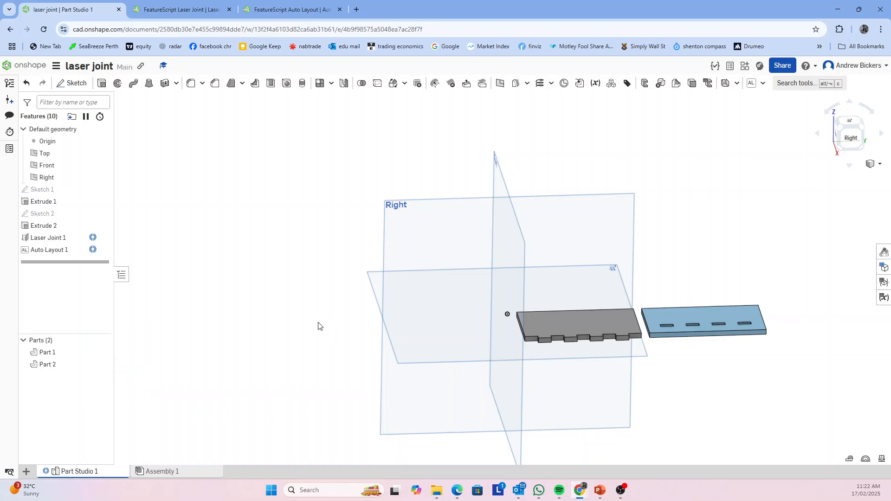
right_drag(268, 352, 265, 338)
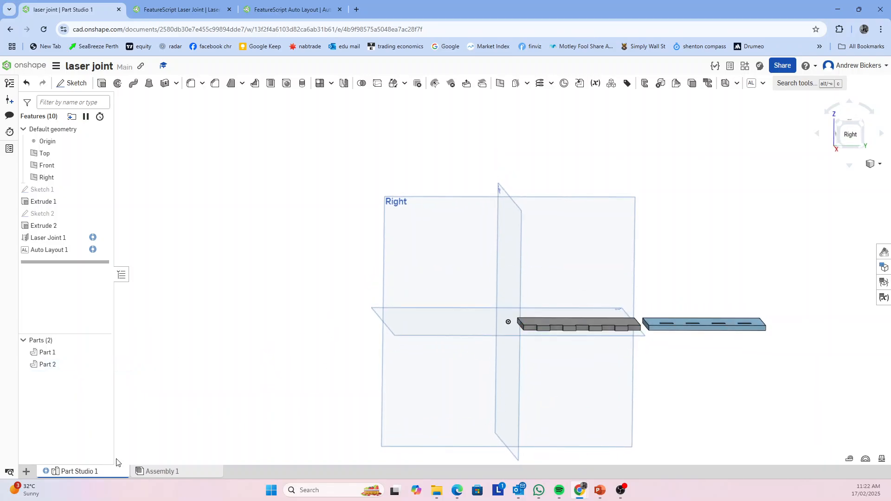
right_drag(473, 332, 410, 413)
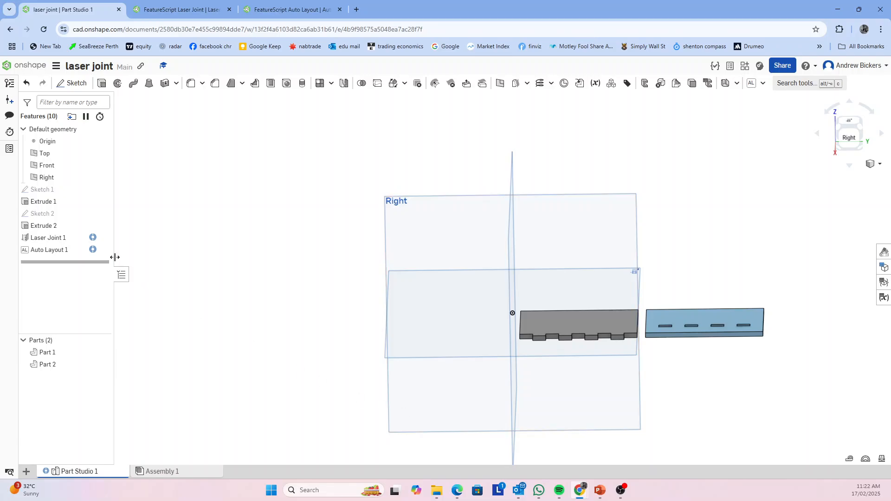
right_drag(628, 370, 674, 385)
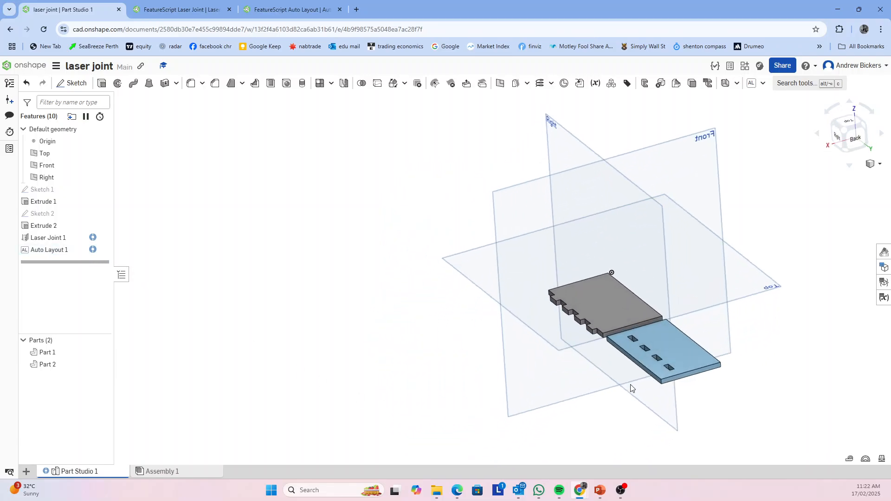
right_click(54, 253)
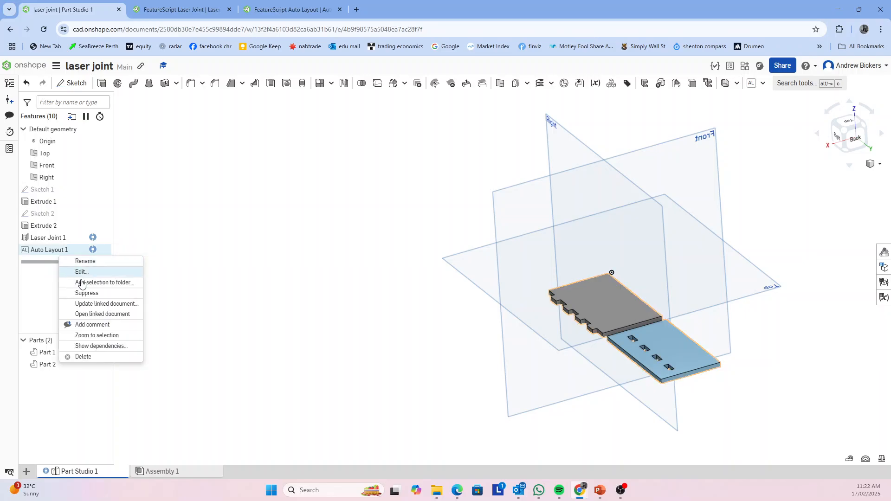
click(107, 359)
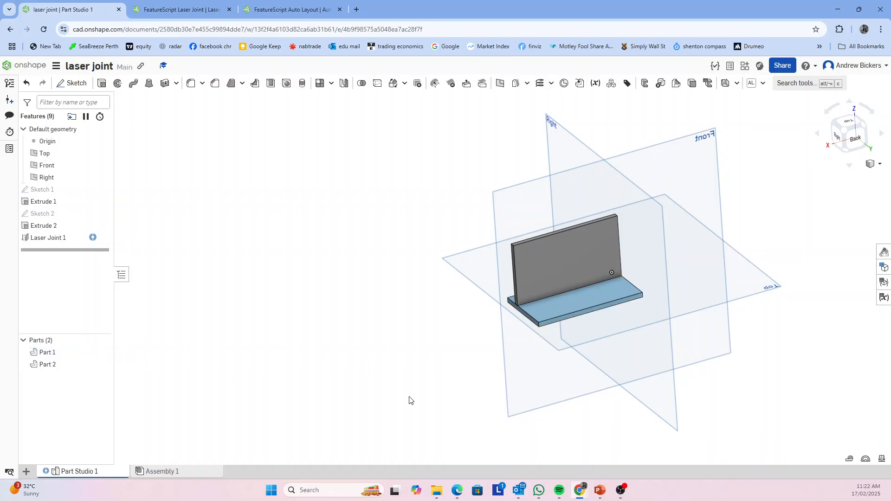
right_drag(410, 398, 444, 394)
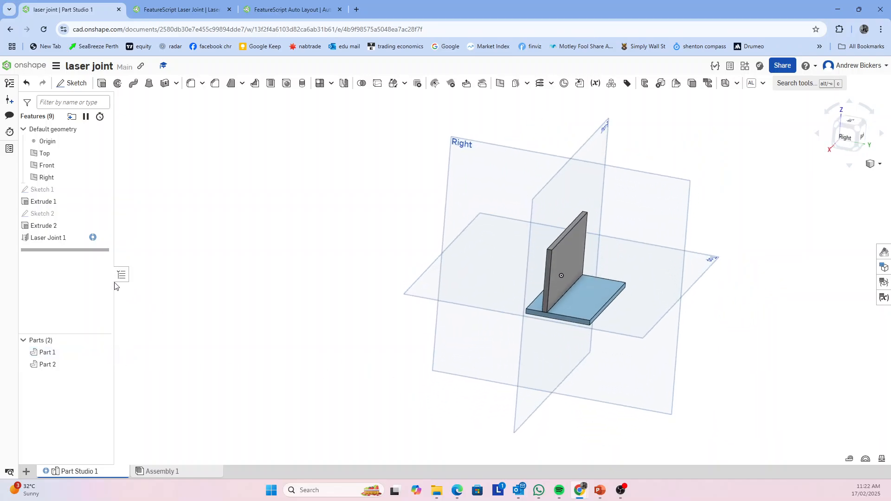
double_click(54, 227)
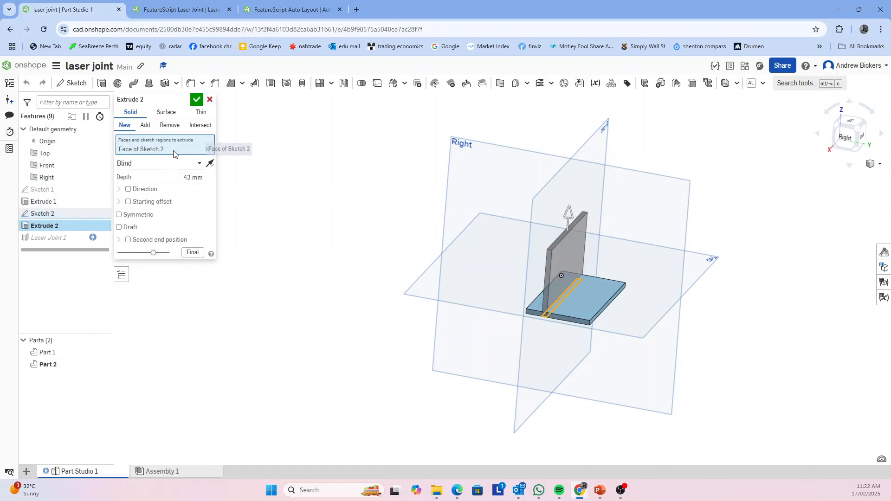
click(210, 100)
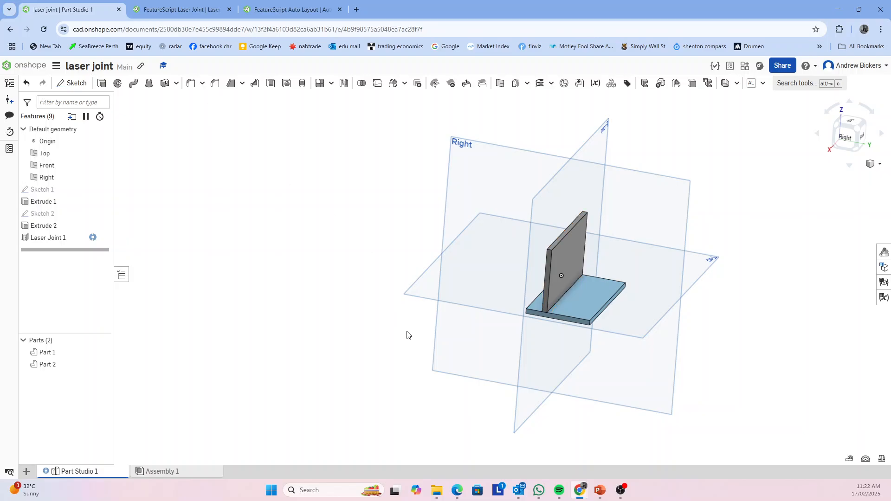
Start a new sketch on the narrow end face of the base plate and view it square-on from the right
right_drag(407, 332, 440, 331)
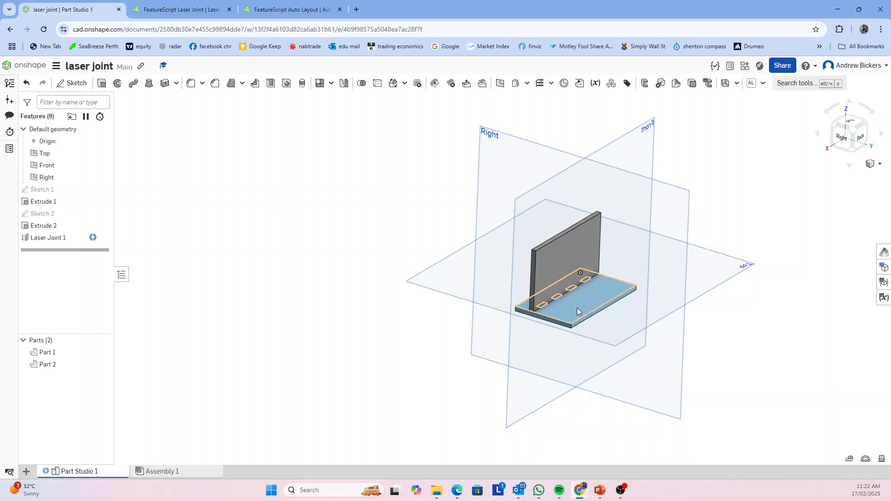
right_drag(627, 391, 660, 374)
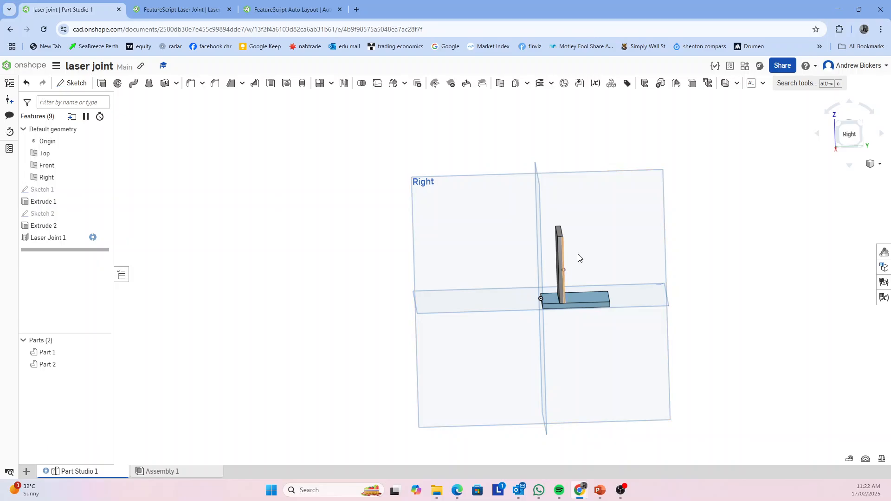
right_drag(700, 348, 682, 365)
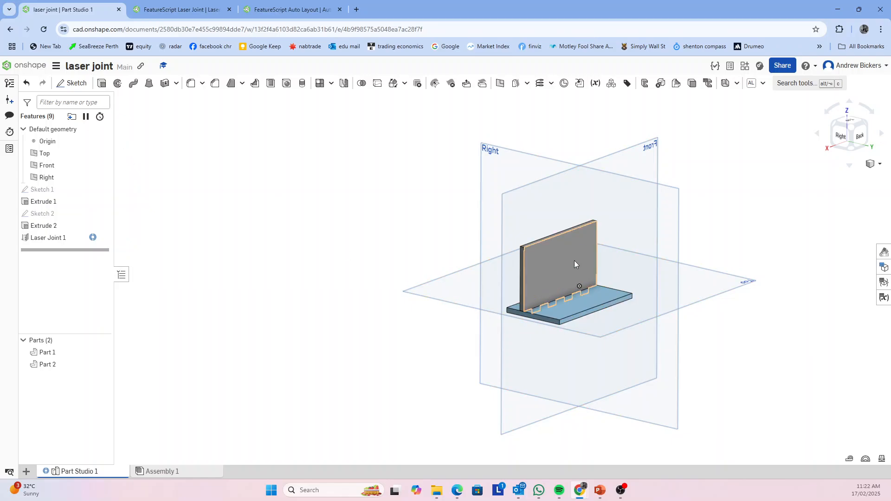
right_drag(529, 361, 578, 349)
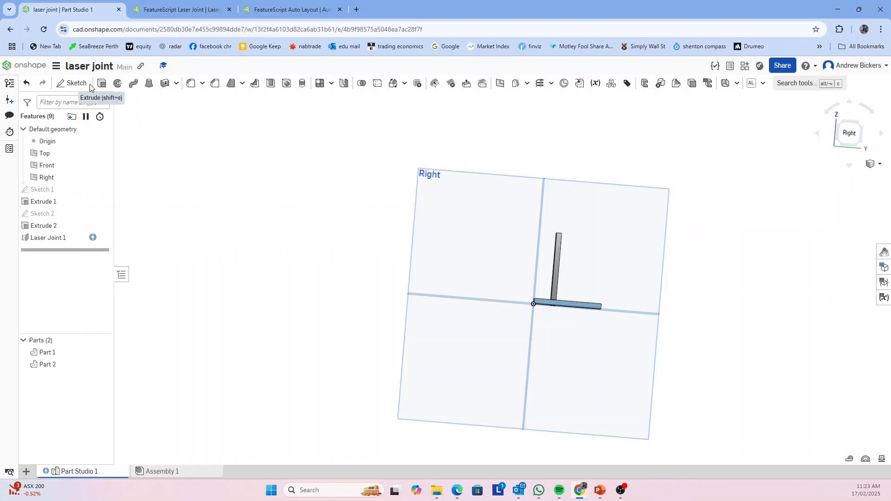
click(70, 83)
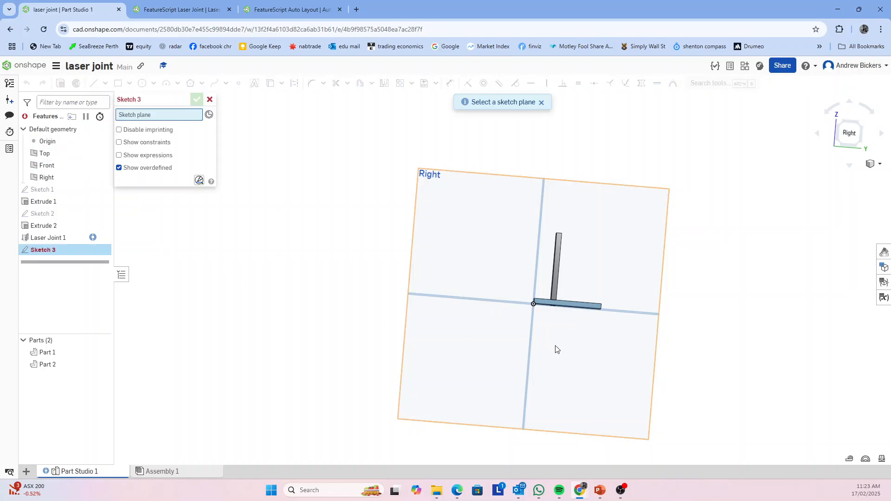
right_drag(679, 277, 667, 292)
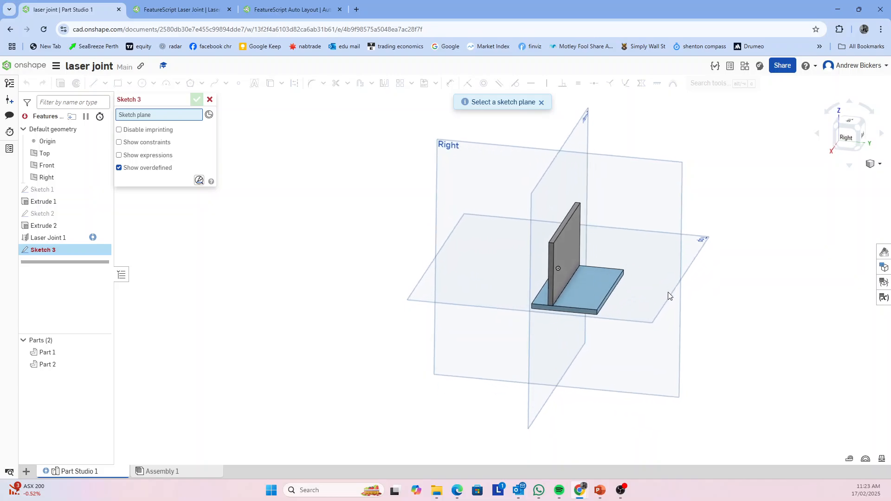
click(579, 310)
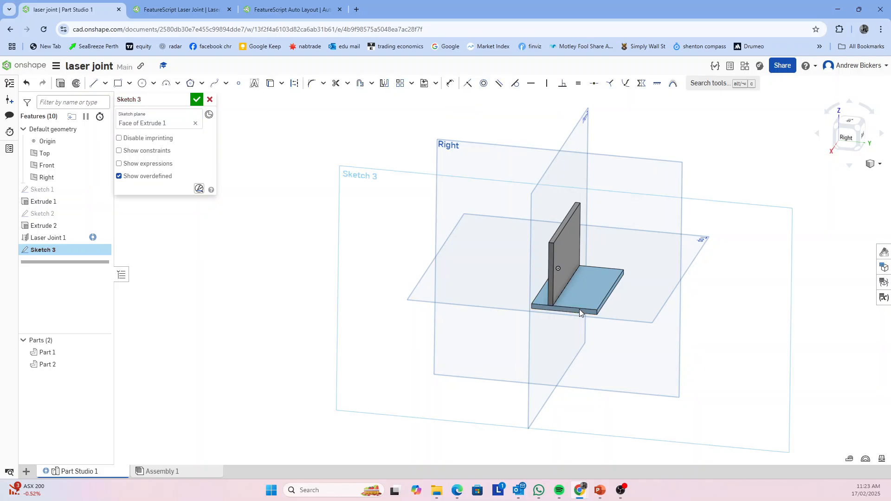
click(846, 138)
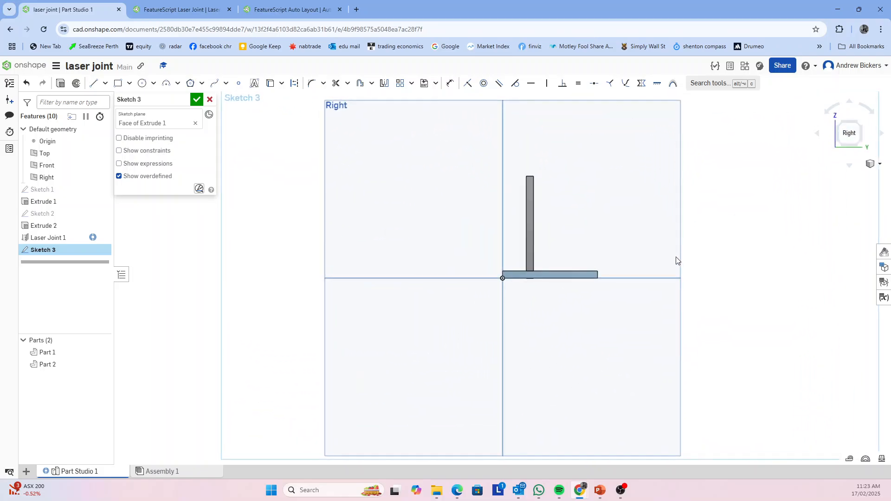
scroll(682, 263, up, 3)
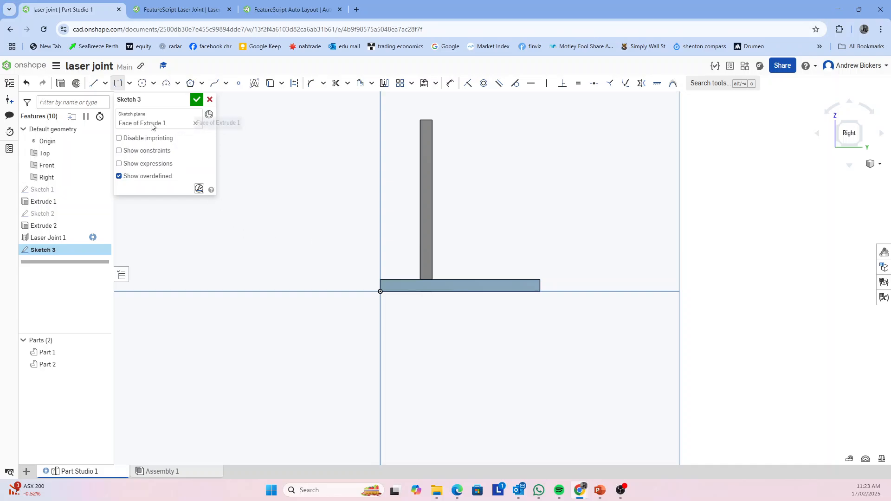
Draw a closed brace outline with lines: 20 mm along the base plate's underside, sloping to the upright's inner edge, across and back down its outer edge
click(92, 86)
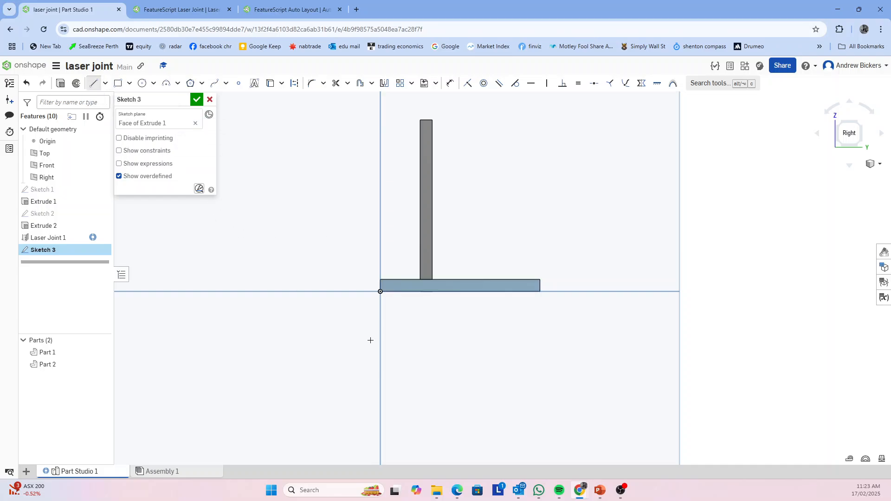
click(419, 281)
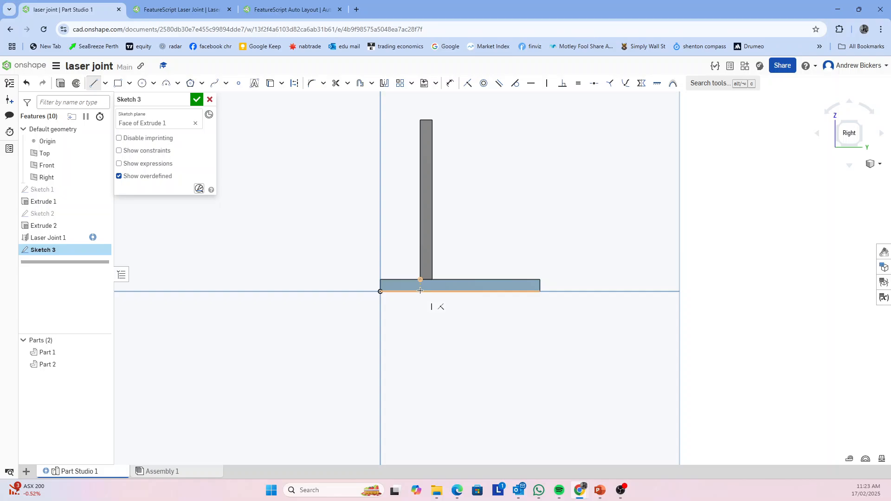
click(420, 291)
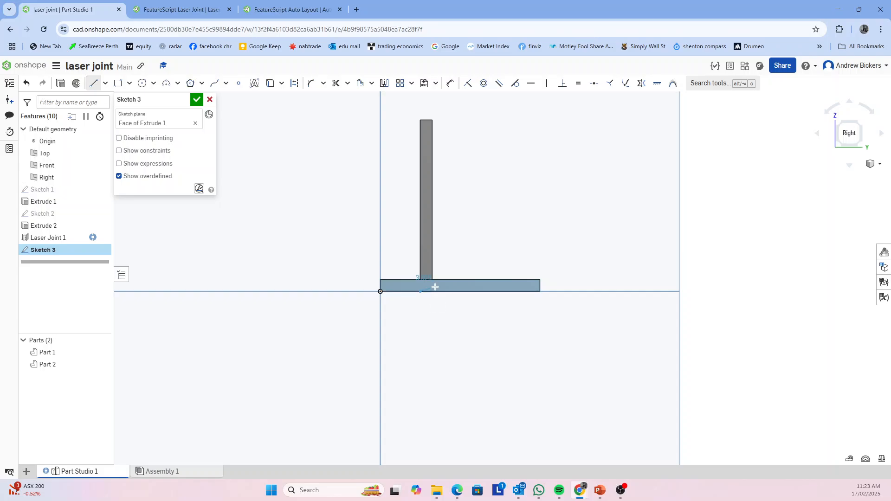
click(506, 291)
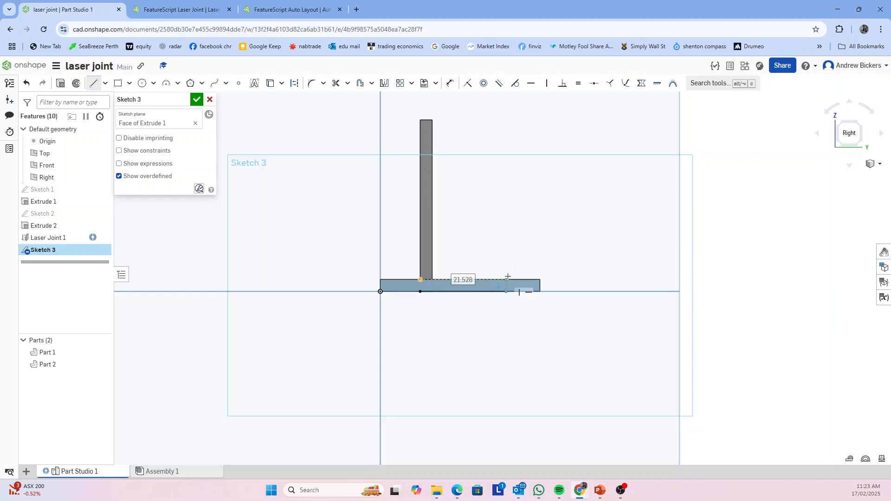
text(20)
key(Return)
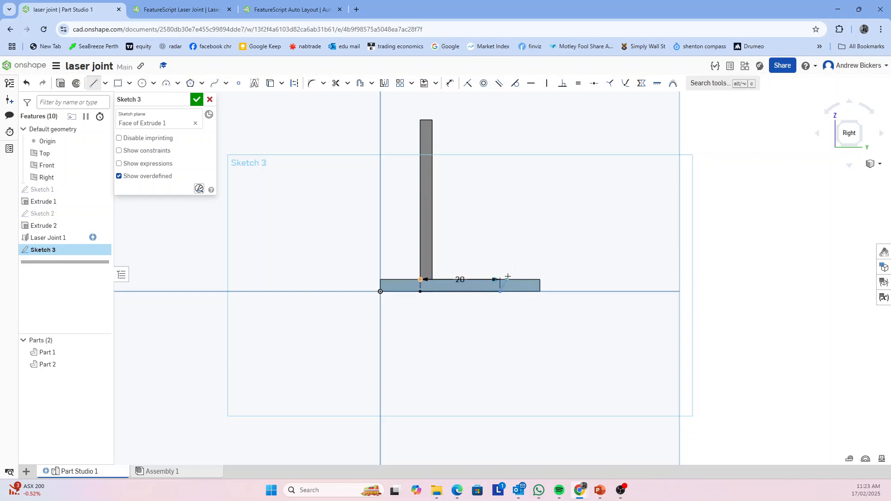
click(431, 144)
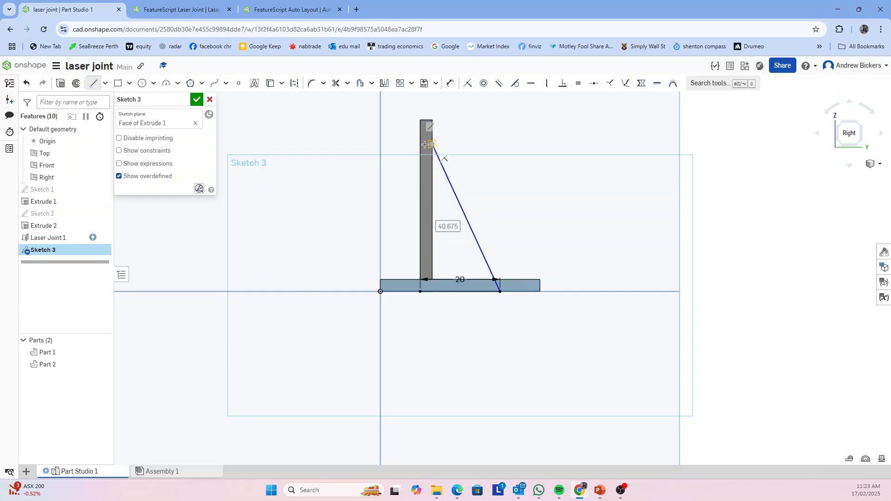
click(420, 280)
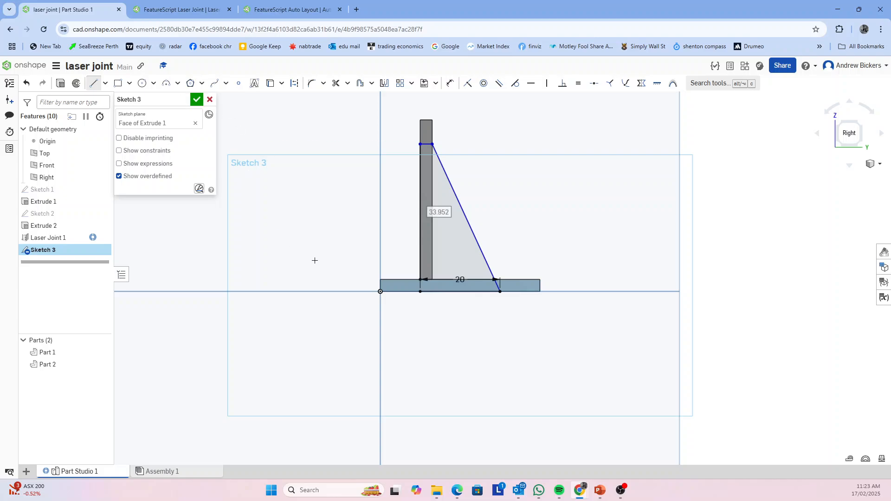
key(Escape)
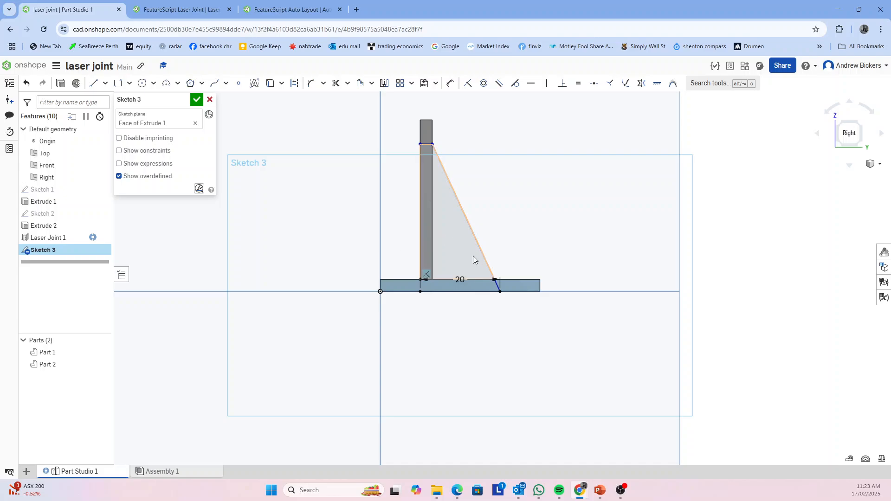
Delete the sloping line of the brace outline
right_drag(523, 352, 507, 358)
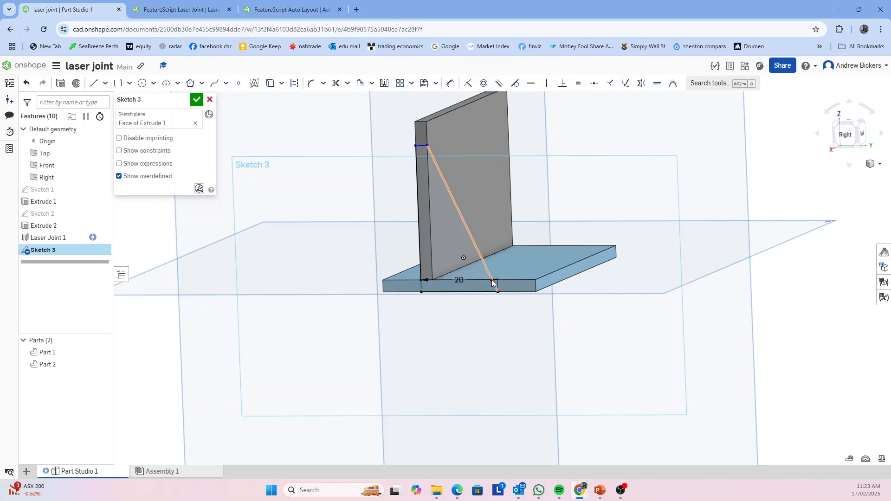
right_drag(488, 328, 501, 321)
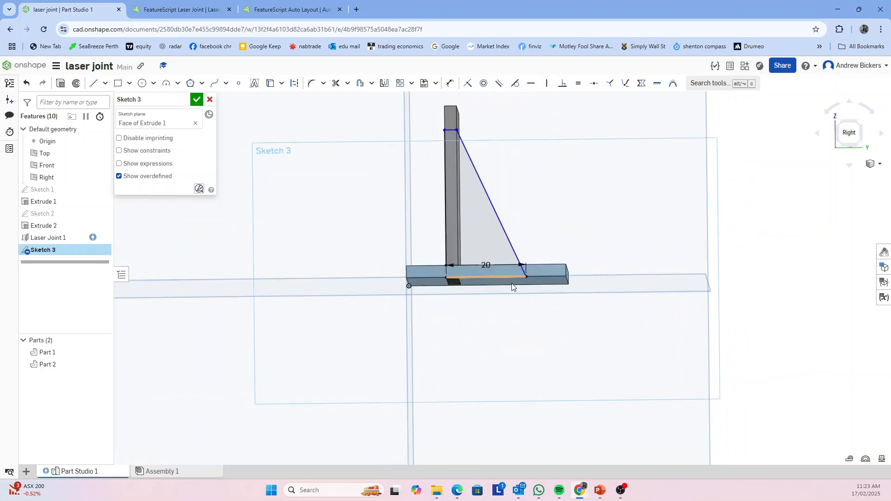
mouse_move(512, 285)
right_down()
mouse_move(534, 358)
mouse_move(521, 294)
right_up()
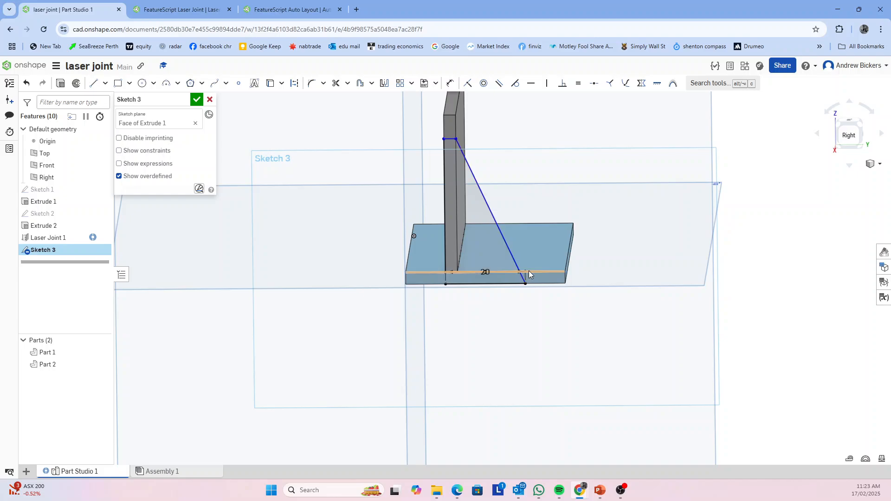
scroll(611, 214, up, 2)
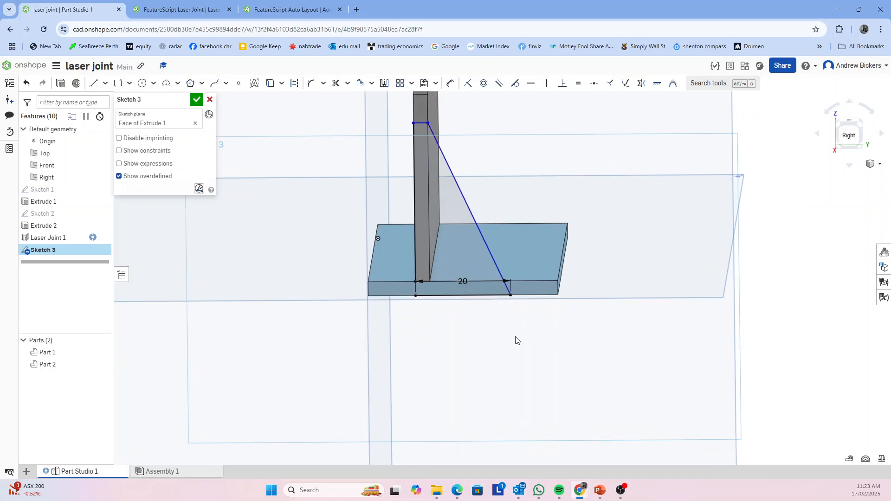
click(483, 239)
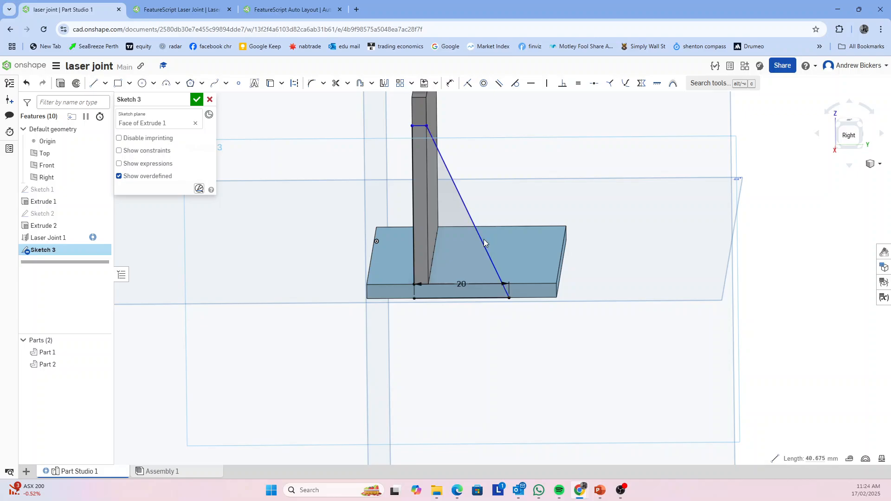
key(Delete)
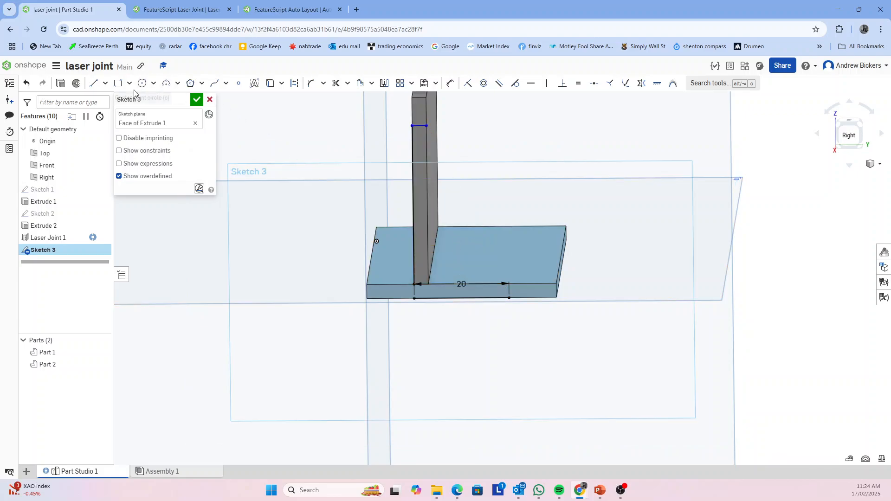
Redraw the brace's open side with a short line up through the base plate's thickness and a sloping line to the upright plate
click(94, 83)
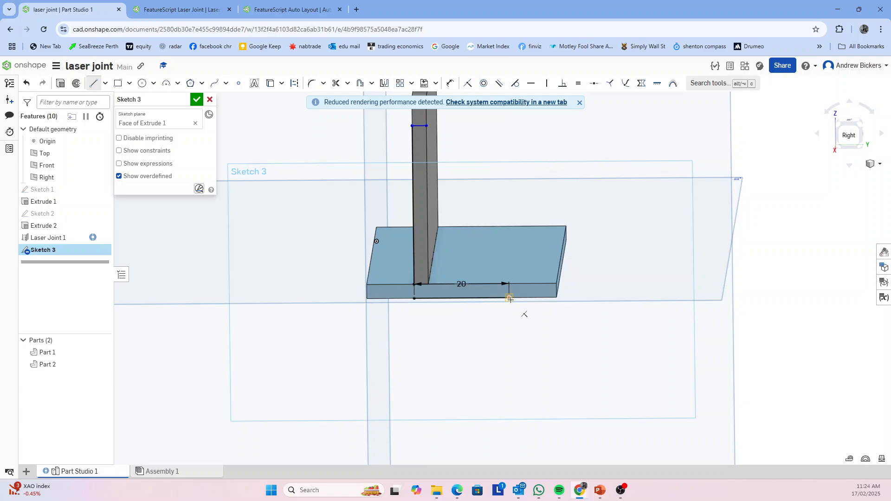
click(509, 297)
click(508, 285)
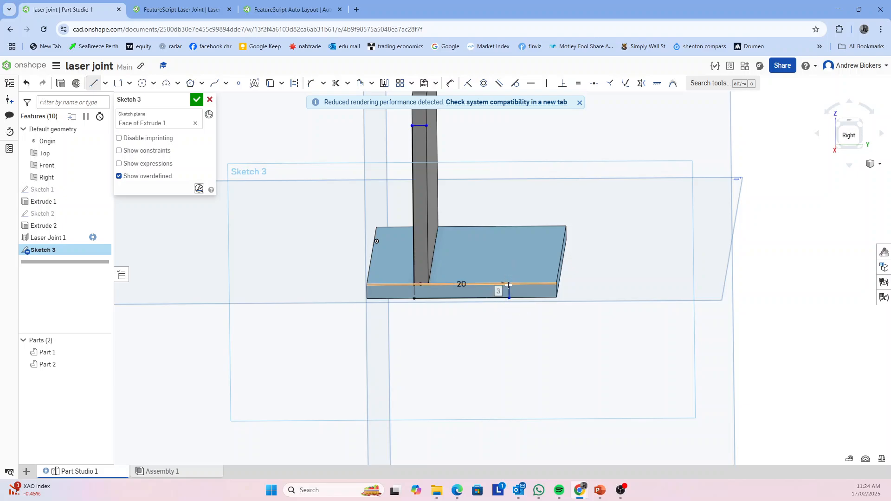
click(426, 125)
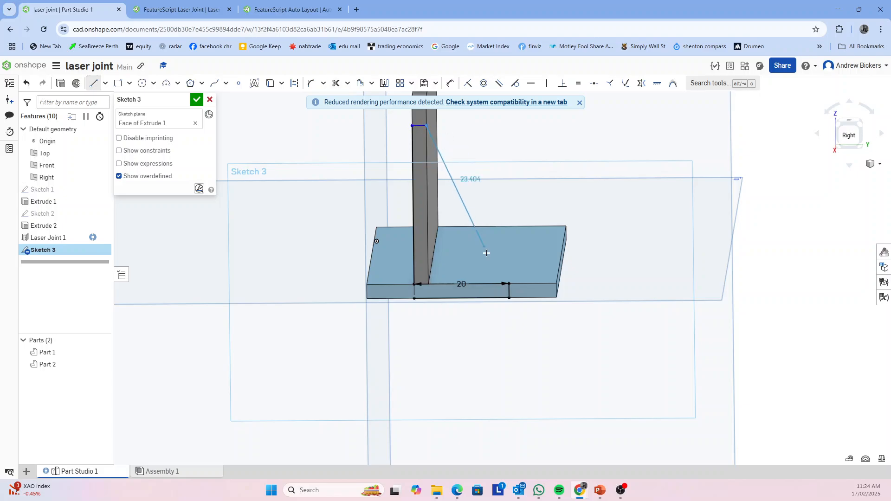
click(509, 284)
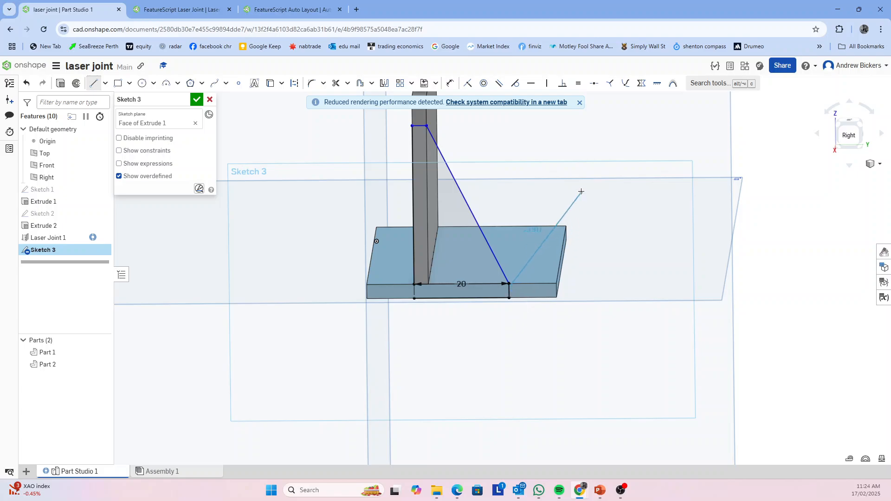
key(Escape)
Dimension the brace outline's top line 30 mm above the base plate's upper edge and finish the sketch
mouse_move(510, 355)
right_down()
mouse_move(513, 342)
mouse_move(505, 390)
right_up()
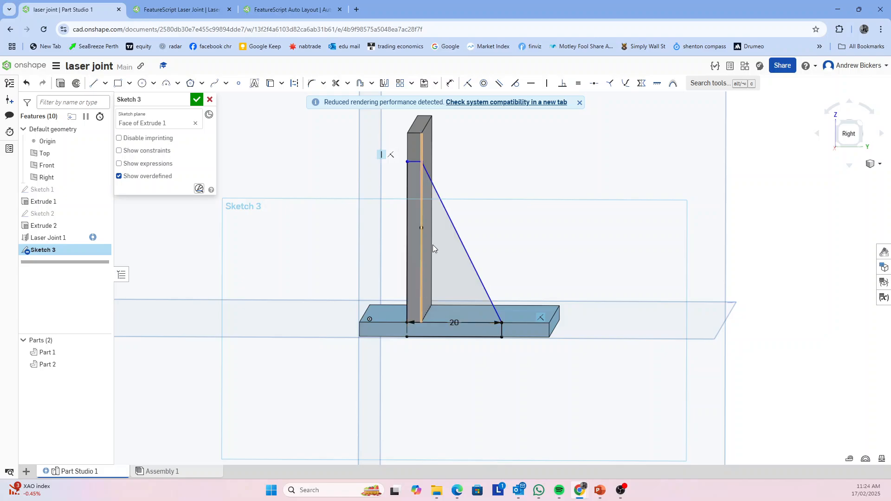
click(414, 163)
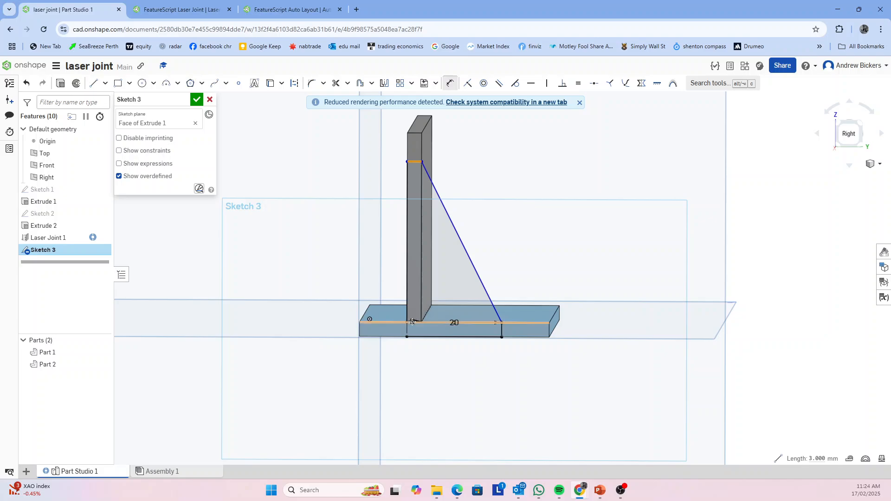
click(394, 322)
click(365, 251)
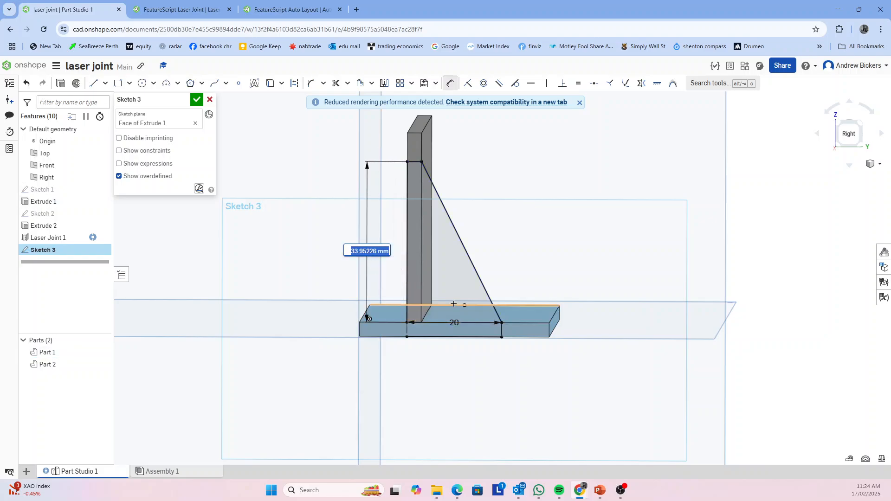
text(30)
key(Return)
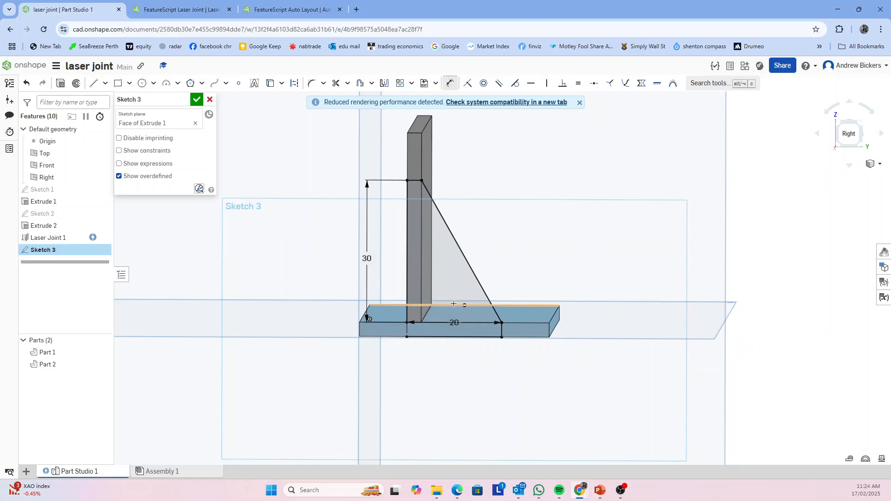
key(Escape)
mouse_move(496, 438)
right_down()
mouse_move(497, 423)
mouse_move(474, 419)
mouse_move(470, 435)
right_up()
right_drag(470, 437, 457, 457)
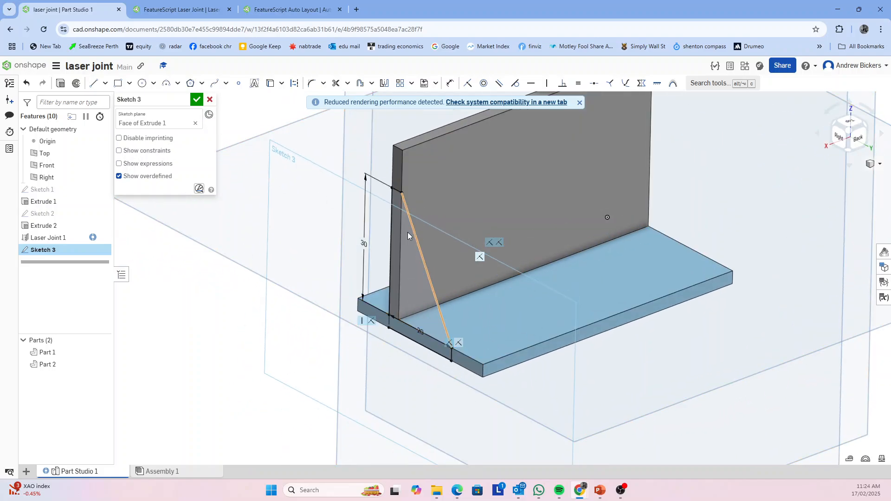
click(196, 102)
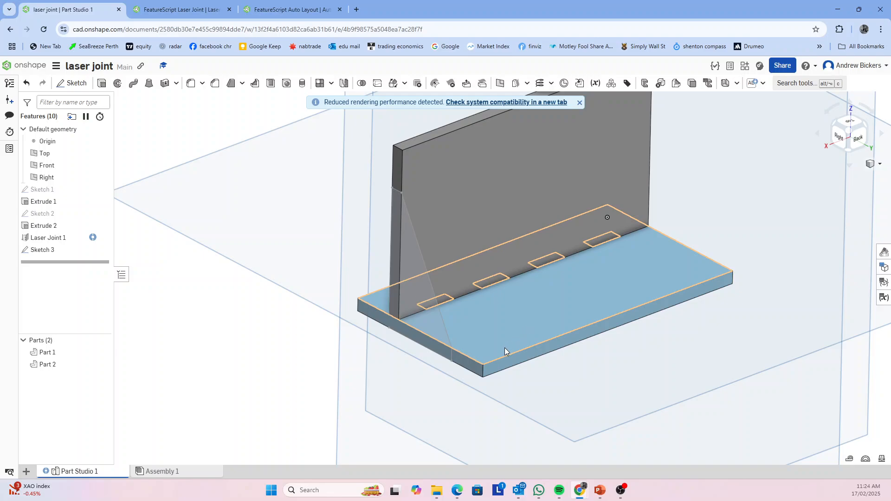
click(102, 84)
click(409, 286)
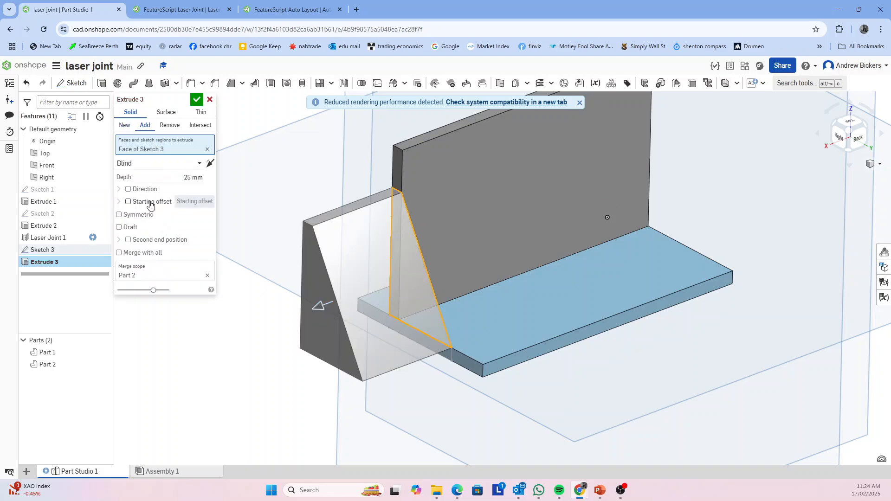
click(123, 127)
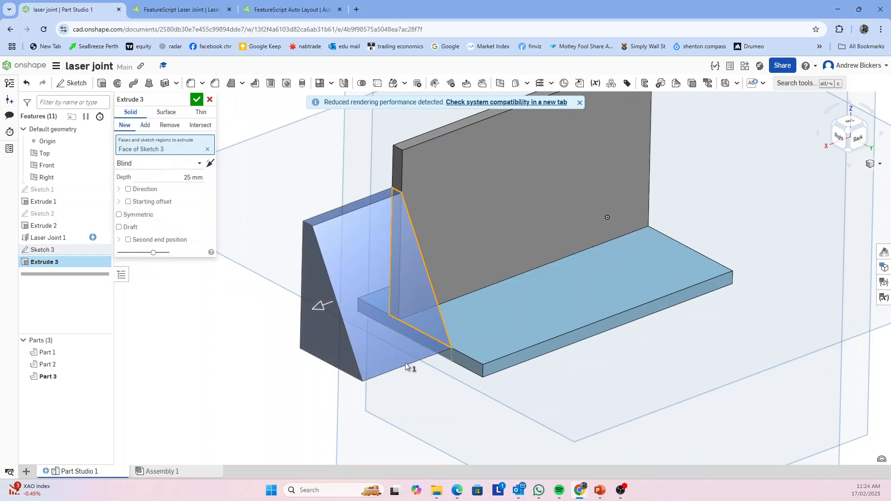
right_drag(405, 363, 539, 400)
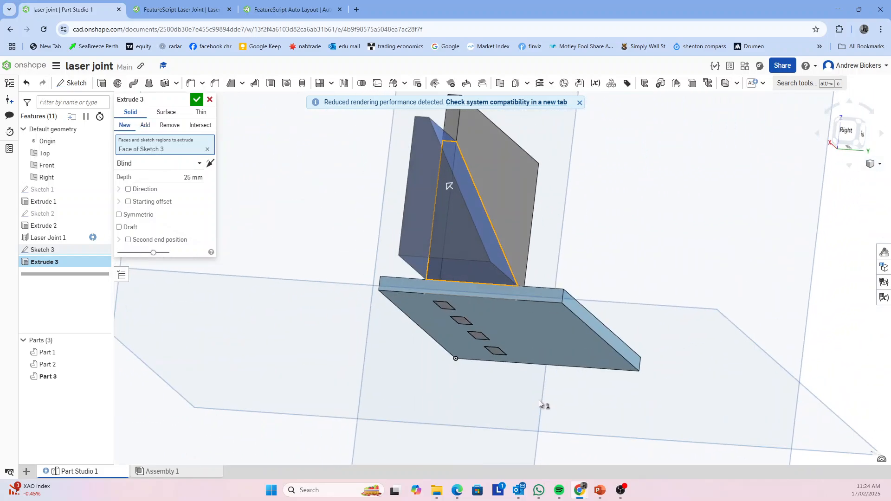
click(468, 294)
right_drag(441, 359, 446, 379)
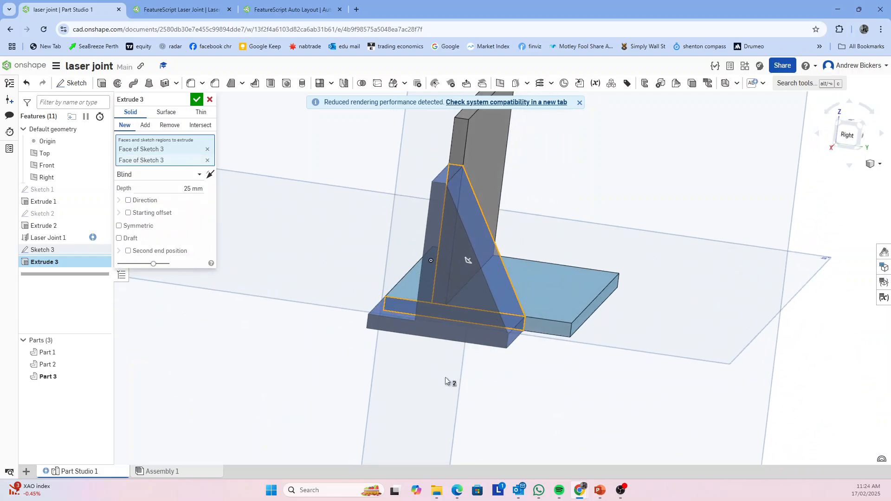
click(209, 99)
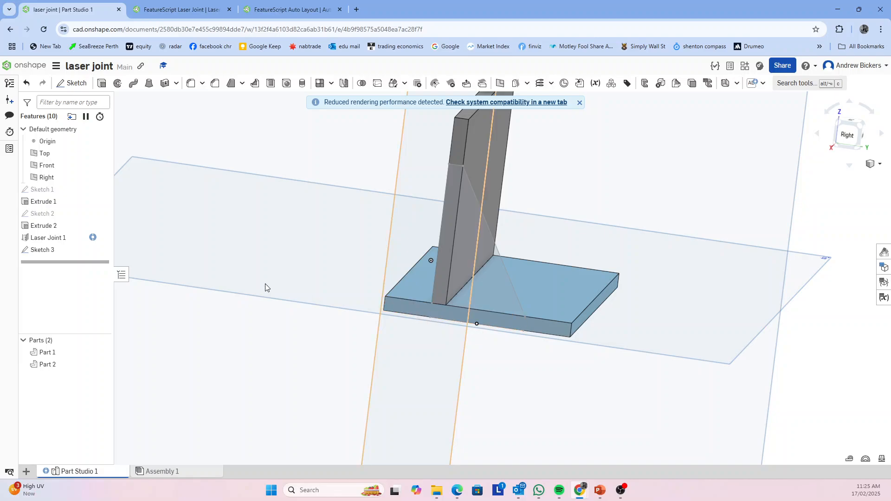
Edit the brace sketch to add a short line through the base plate's thickness below the upright's outer edge, and finish the sketch
double_click(52, 251)
scroll(512, 355, up, 4)
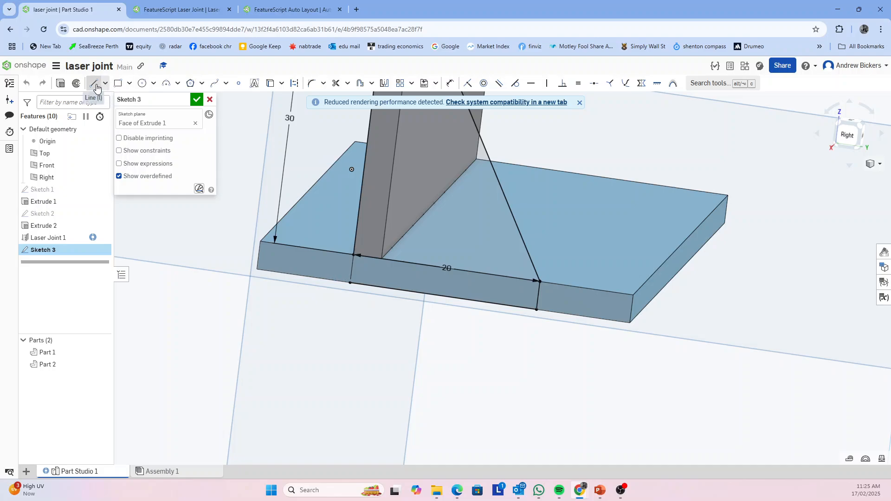
click(349, 283)
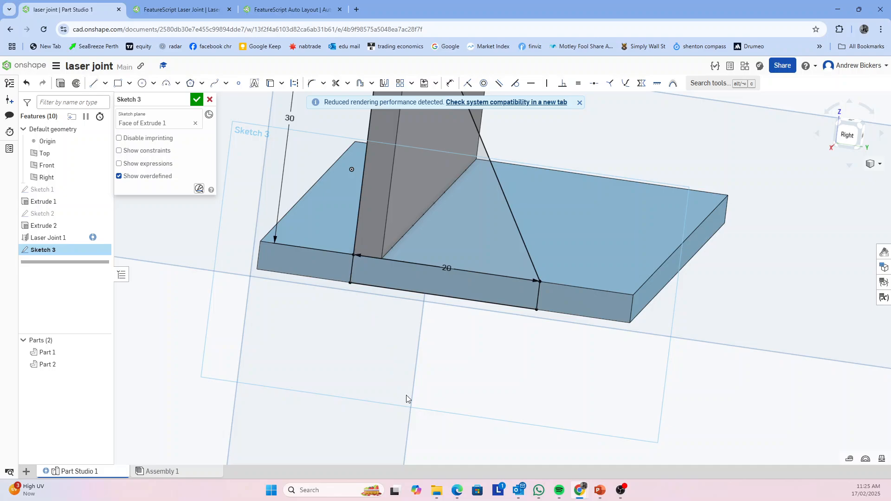
click(196, 100)
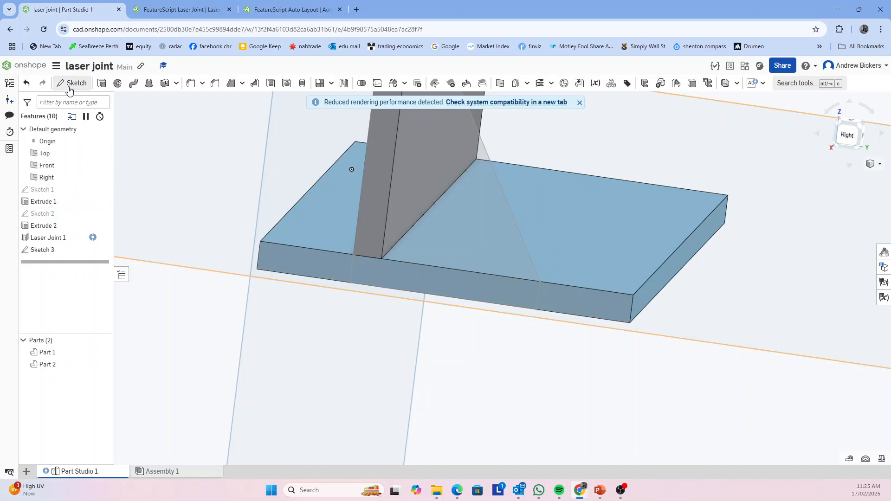
Extrude both brace sketch regions as a new part, directed inward along the plates to a depth of about 33.3 mm
click(101, 83)
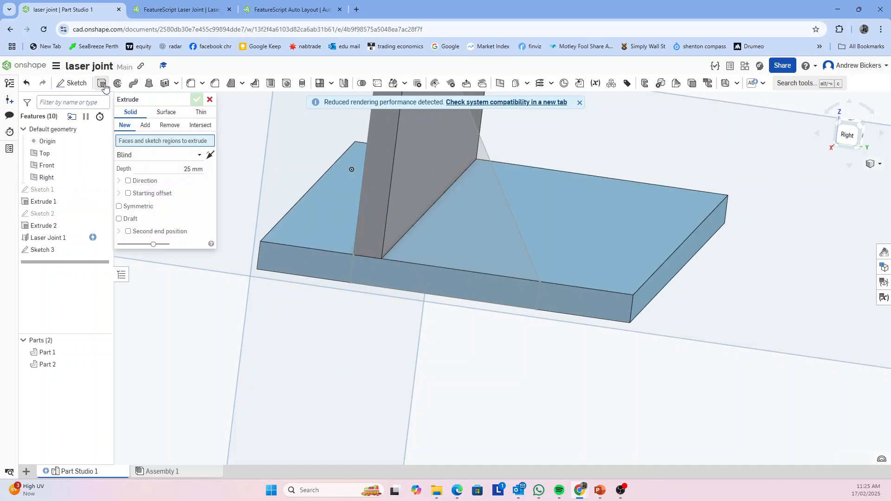
click(455, 244)
click(422, 282)
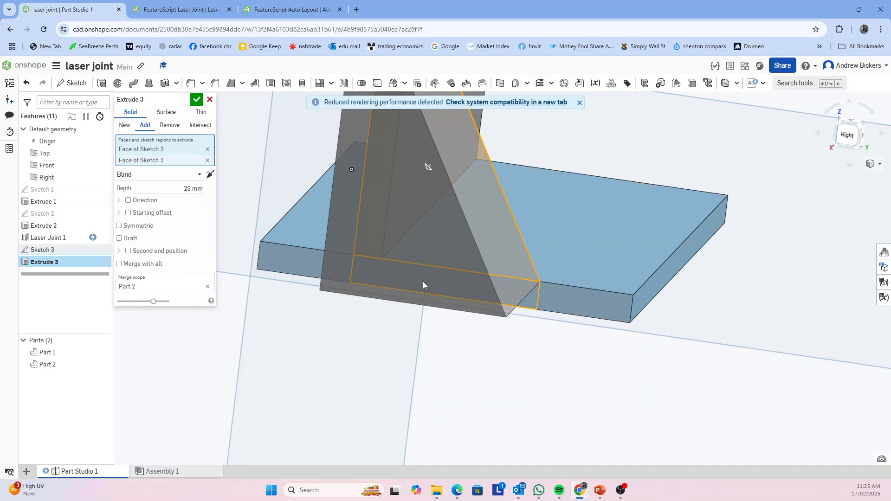
mouse_move(684, 415)
right_down()
mouse_move(676, 420)
mouse_move(682, 411)
right_up()
scroll(685, 401, down, 4)
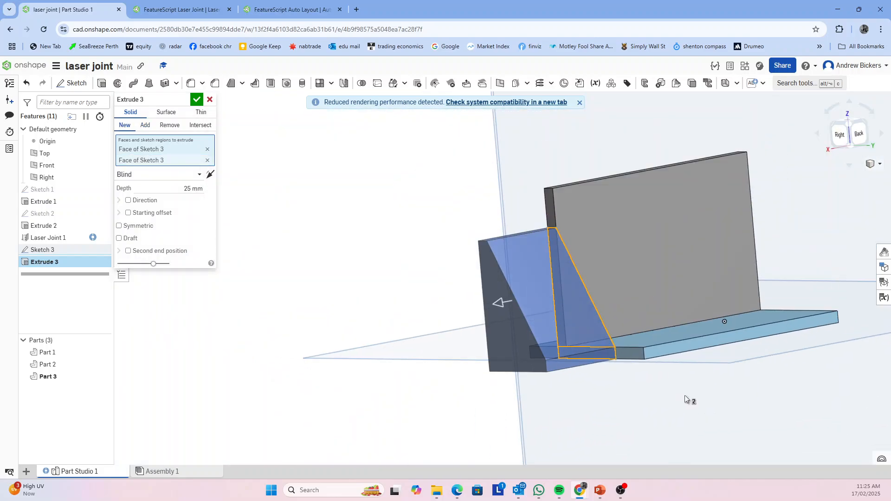
right_drag(787, 416, 634, 417)
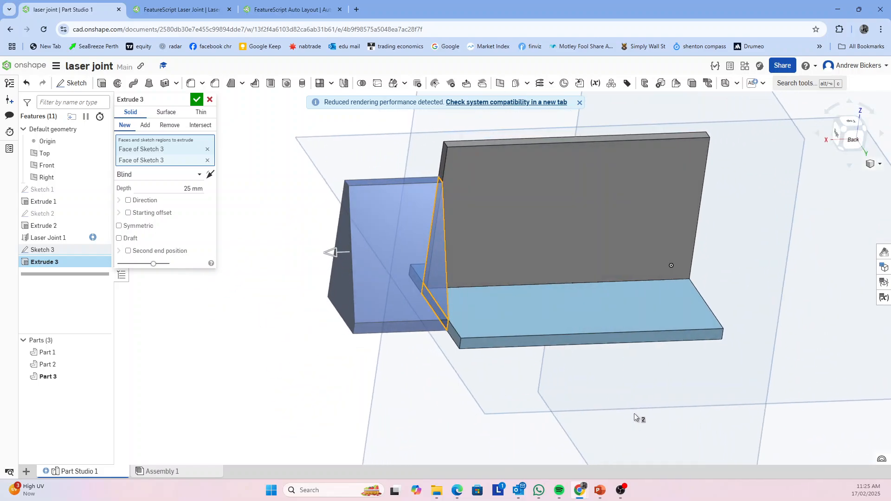
drag(329, 253, 548, 253)
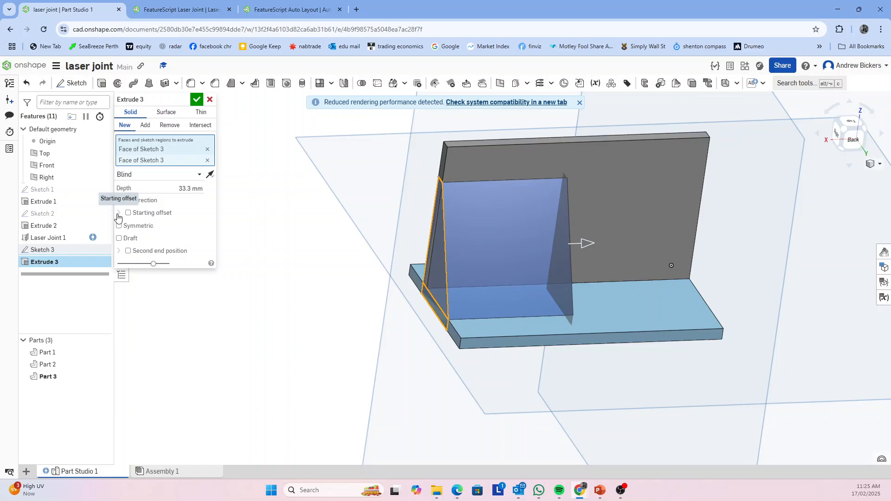
Give the brace extrusion a blind starting offset of -25 mm, reduce its depth to a thin plate and accept it
click(128, 213)
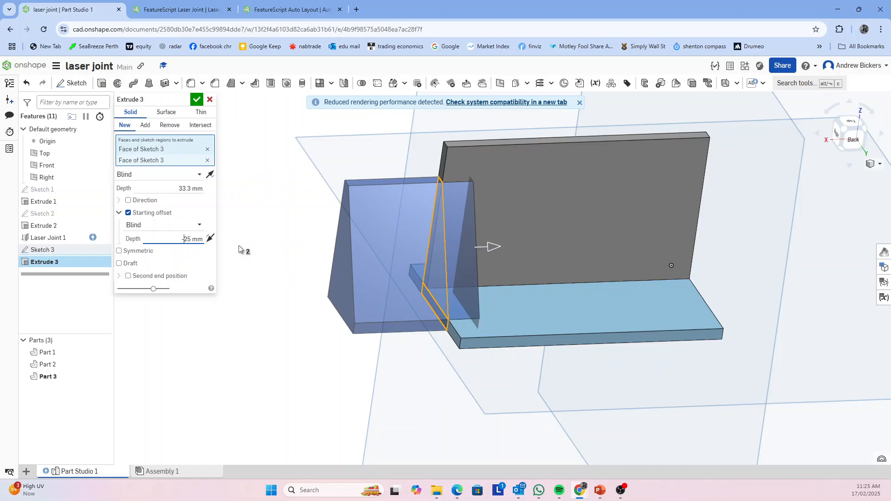
key(Return)
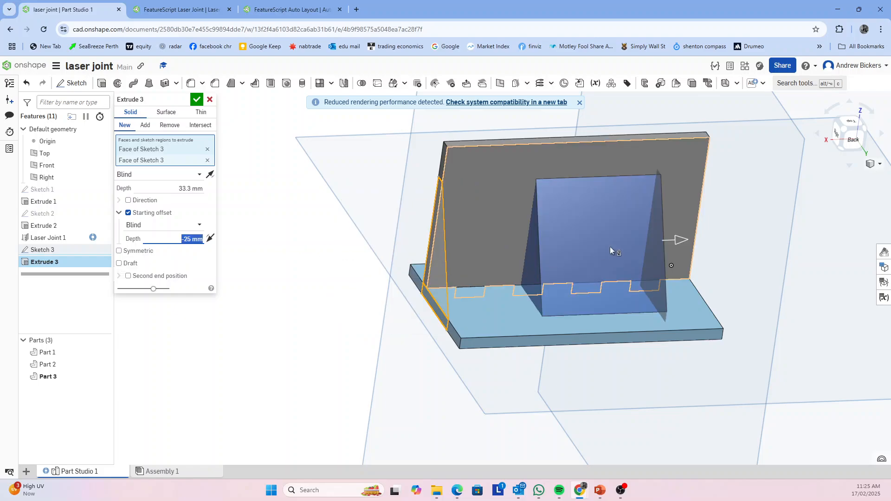
drag(677, 242, 568, 246)
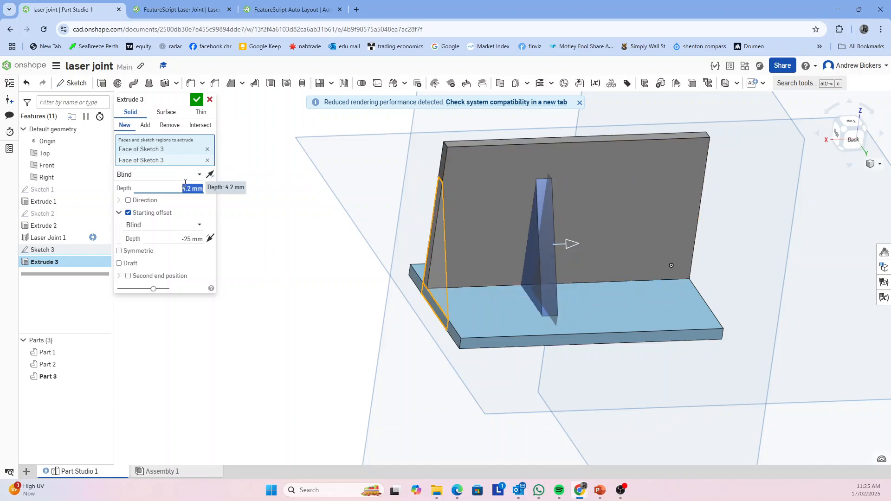
click(197, 101)
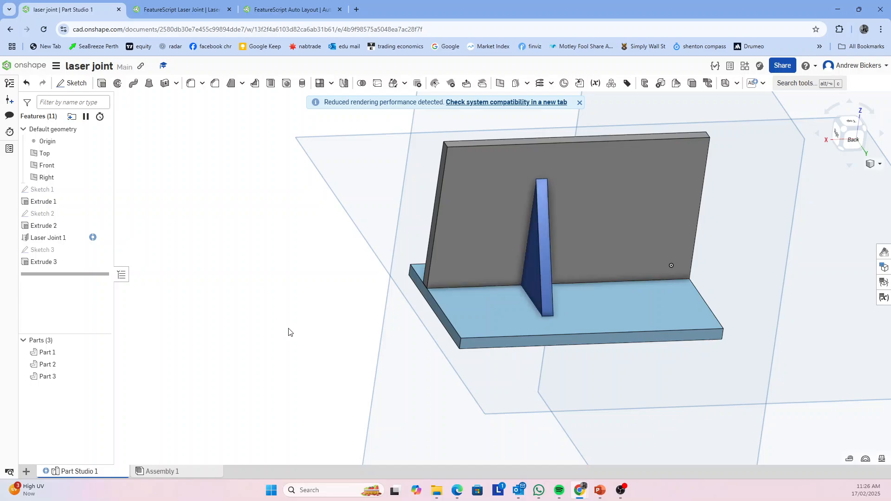
Create a single Laser Joint with the triangular brace as tab part and the upright plate as base part, using 5 pins
right_drag(520, 412, 569, 430)
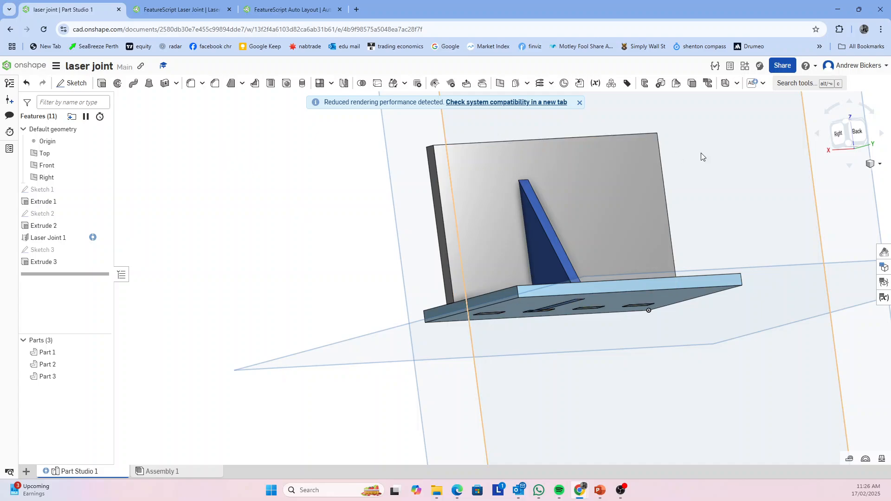
click(763, 86)
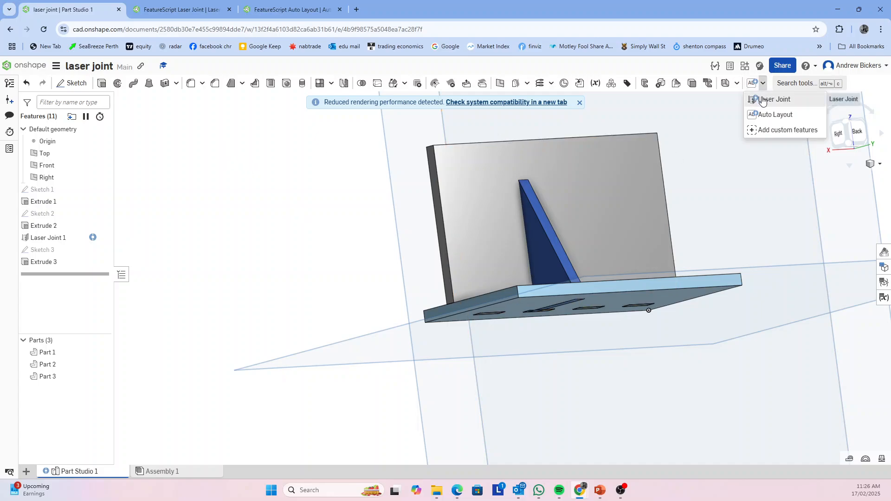
click(761, 97)
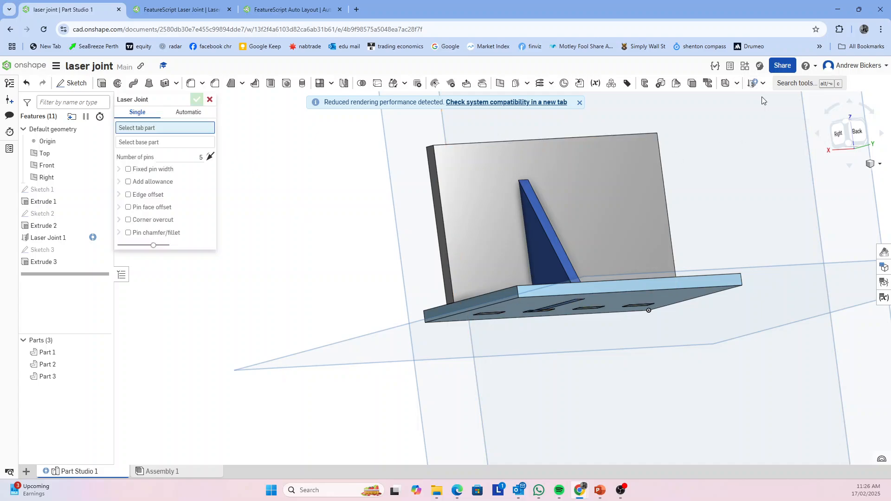
click(538, 238)
click(506, 239)
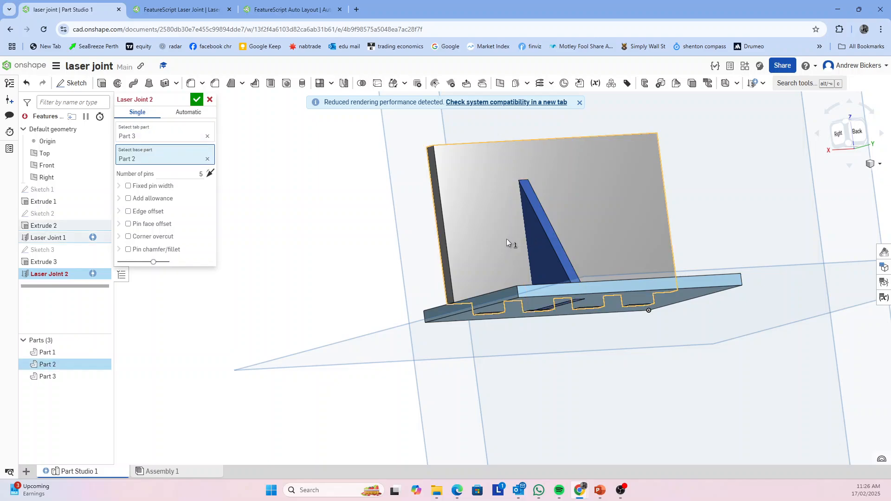
click(197, 99)
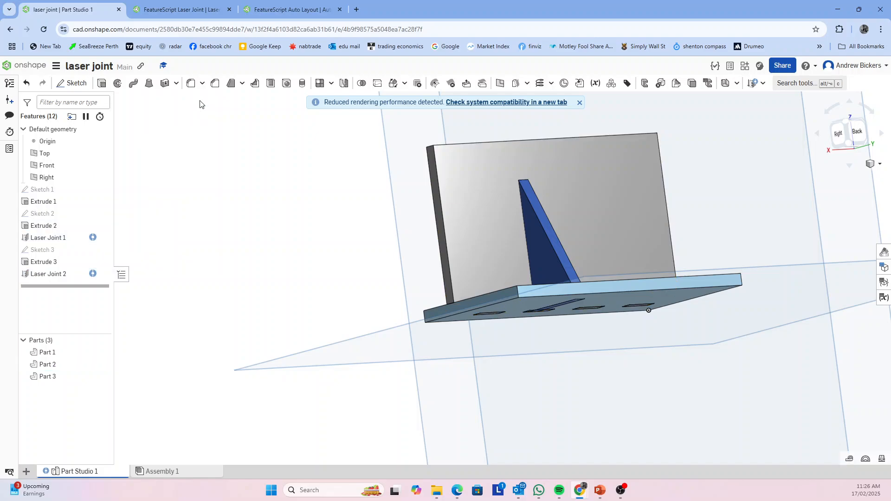
Create another single Laser Joint with 5 pins, using the brace as tab part and the horizontal base plate as base part
right_drag(539, 391, 586, 366)
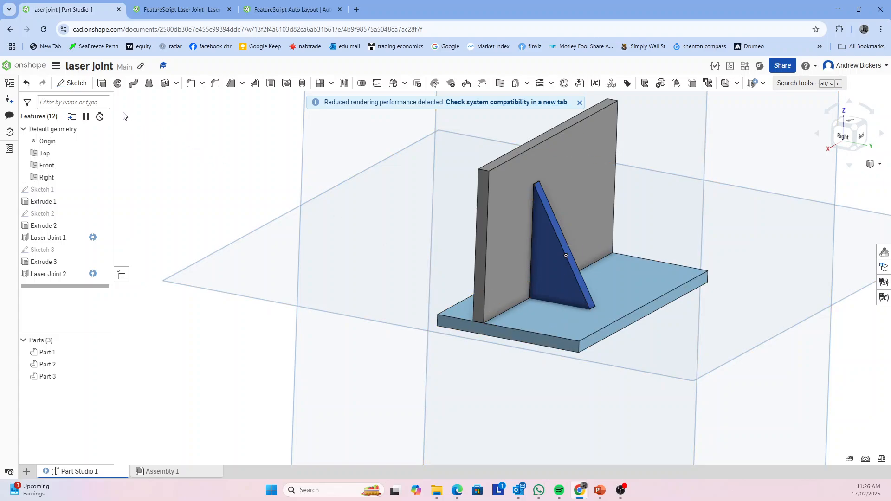
click(761, 83)
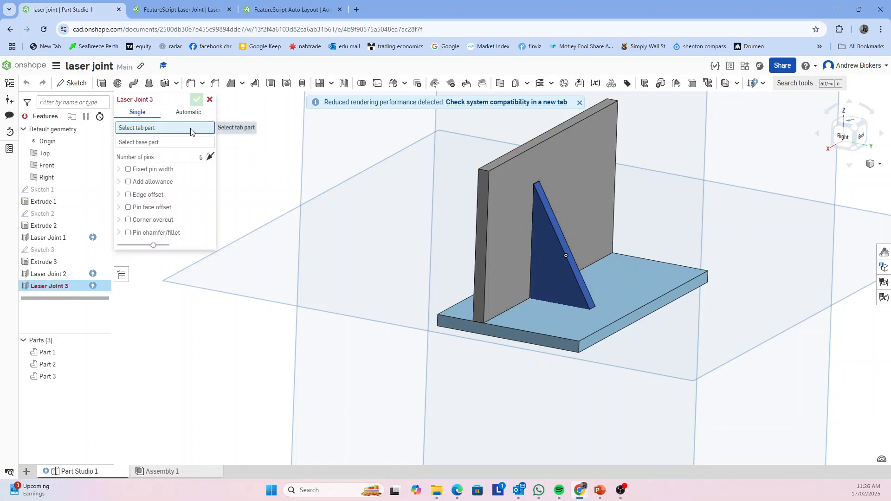
click(580, 295)
click(561, 326)
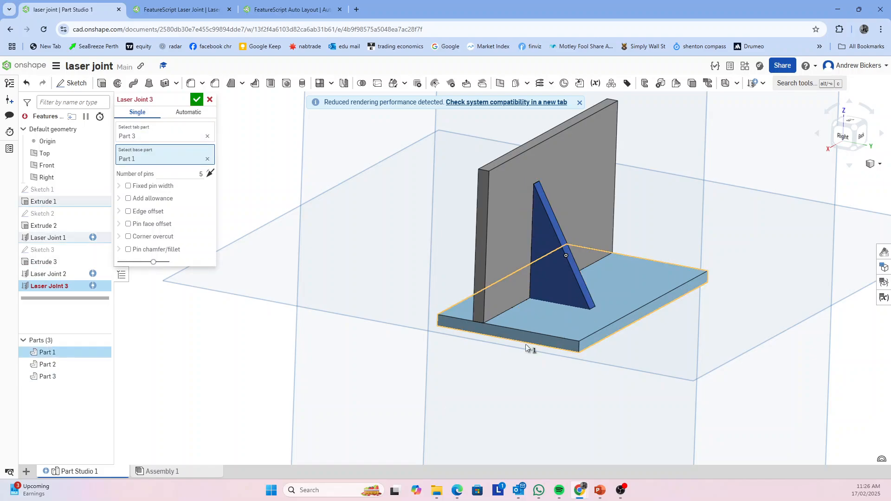
click(197, 100)
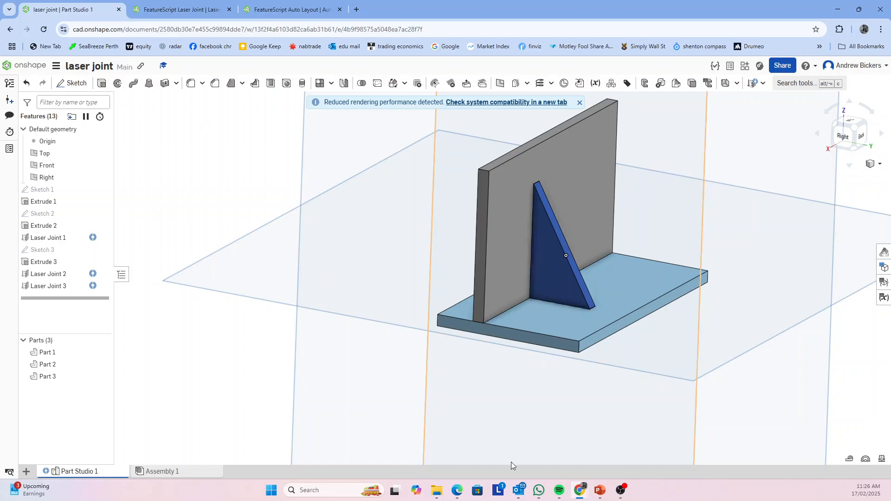
Switch to Assembly 1 and look over the two slotted plates
right_drag(511, 461, 520, 439)
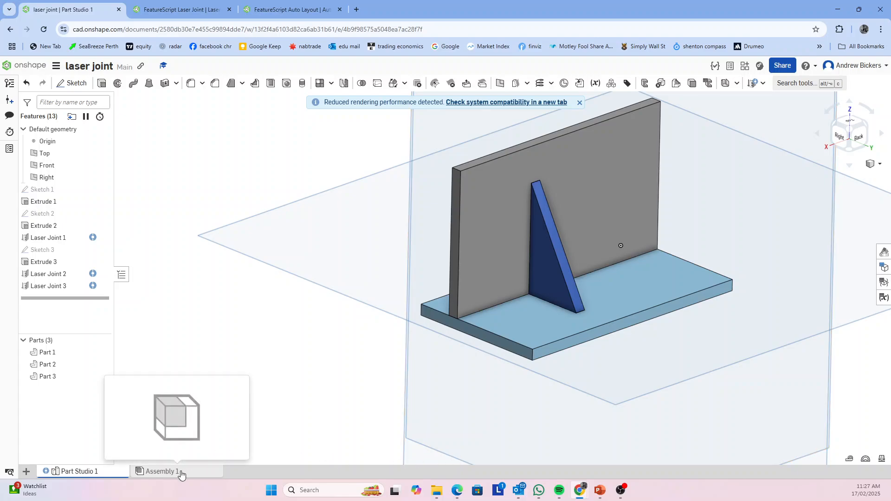
click(181, 472)
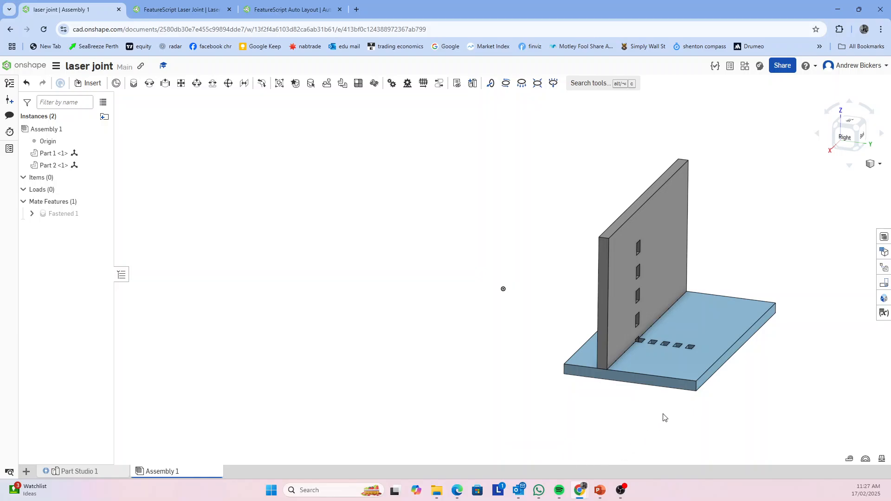
mouse_move(665, 417)
right_down()
mouse_move(653, 416)
mouse_move(688, 430)
mouse_move(674, 422)
right_up()
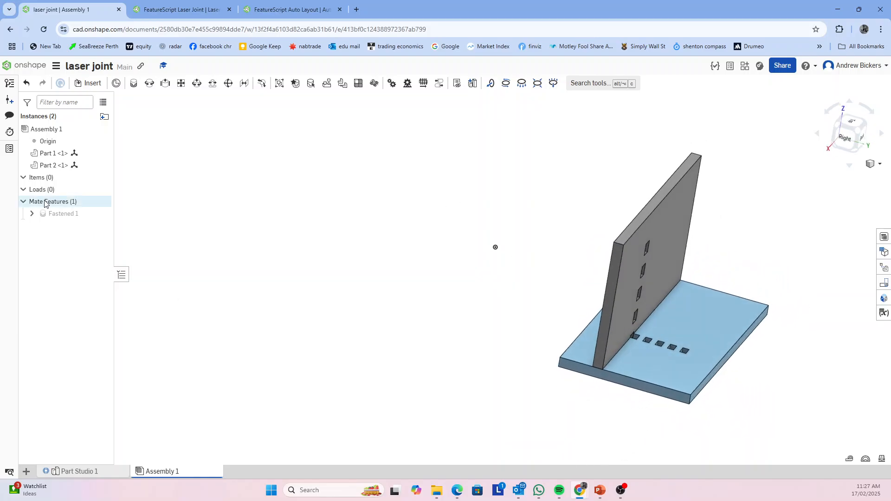
click(86, 85)
click(155, 273)
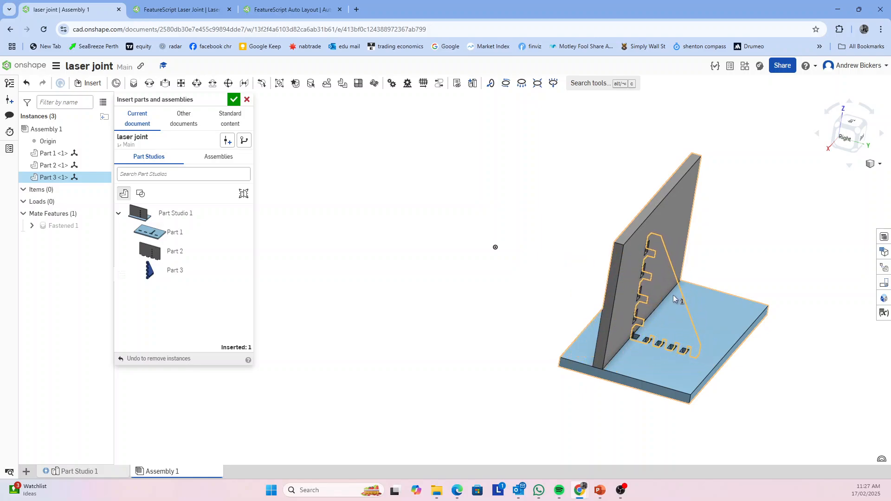
right_drag(664, 315, 635, 324)
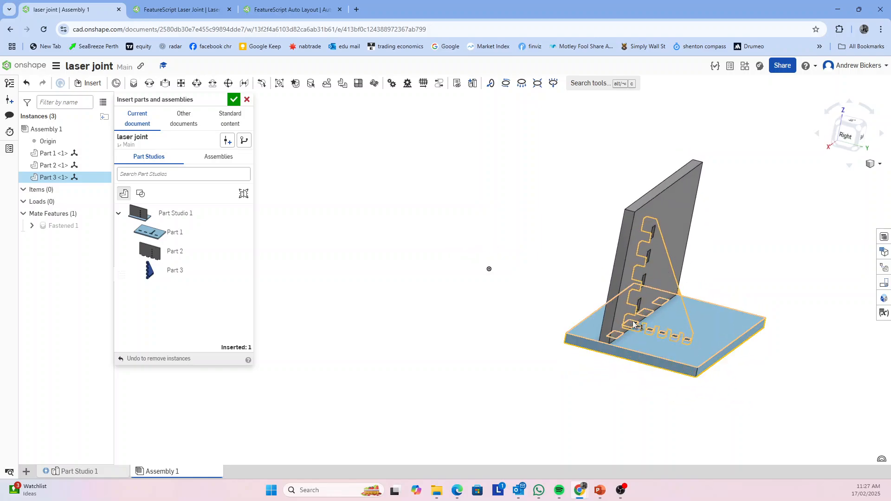
click(478, 335)
right_drag(598, 373, 579, 376)
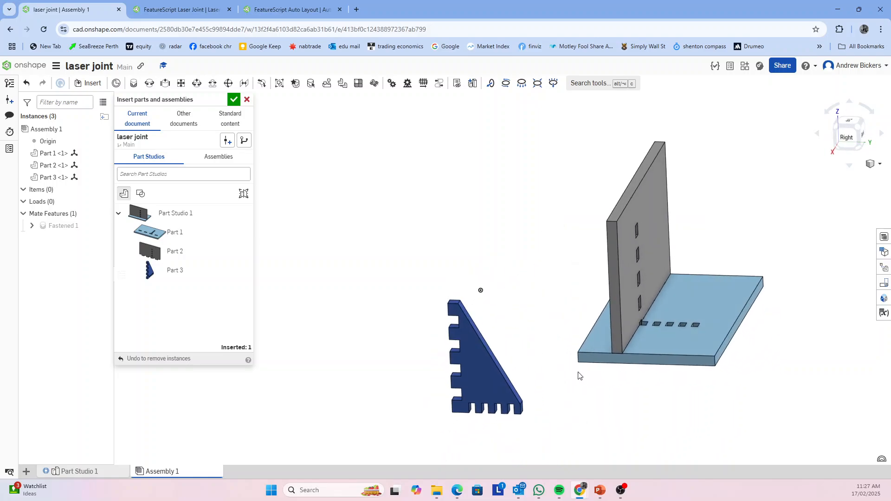
click(247, 100)
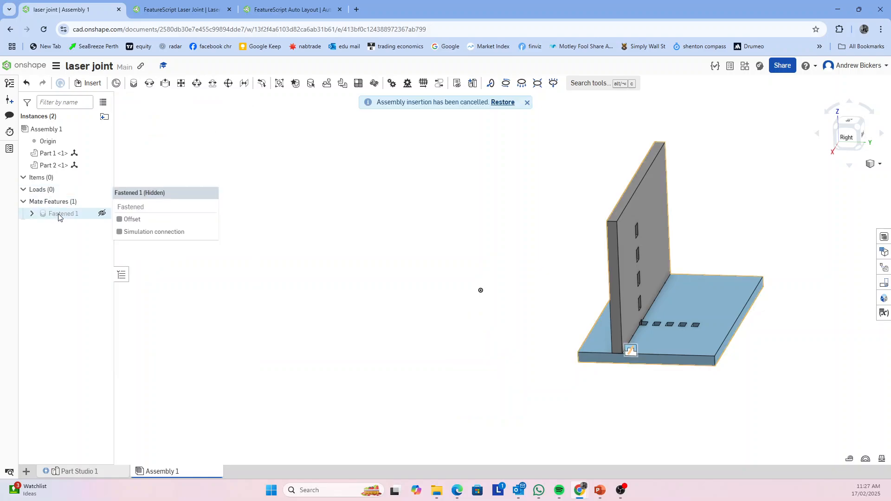
Return to Part Studio 1 and delete the Laser Joint 3, Laser Joint 2 and Laser Joint 1 features
click(100, 473)
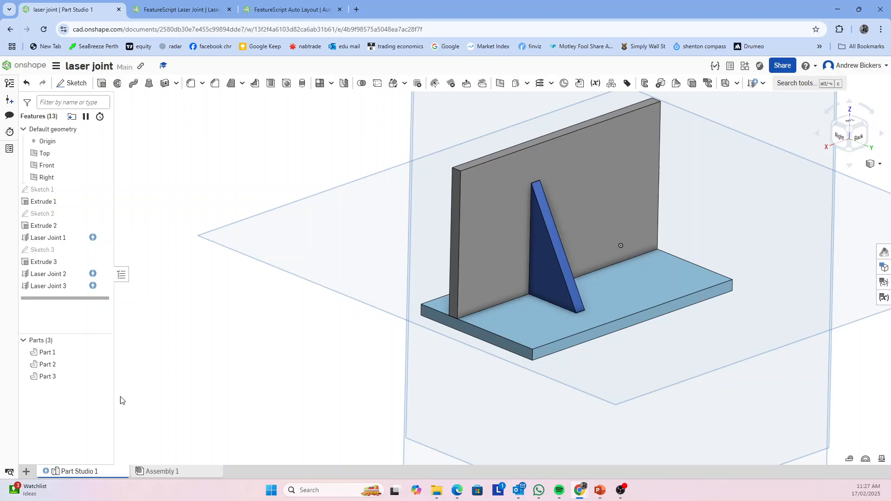
right_click(57, 288)
click(83, 405)
click(61, 275)
right_click(61, 275)
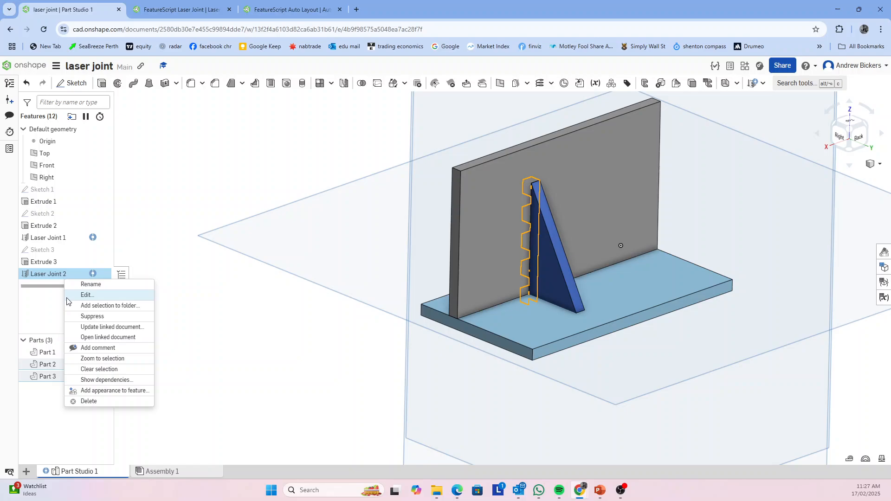
click(91, 397)
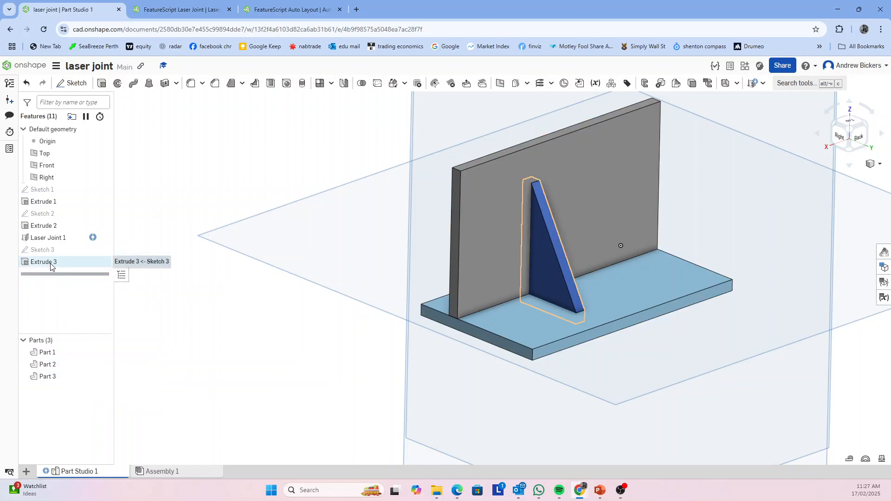
right_click(51, 239)
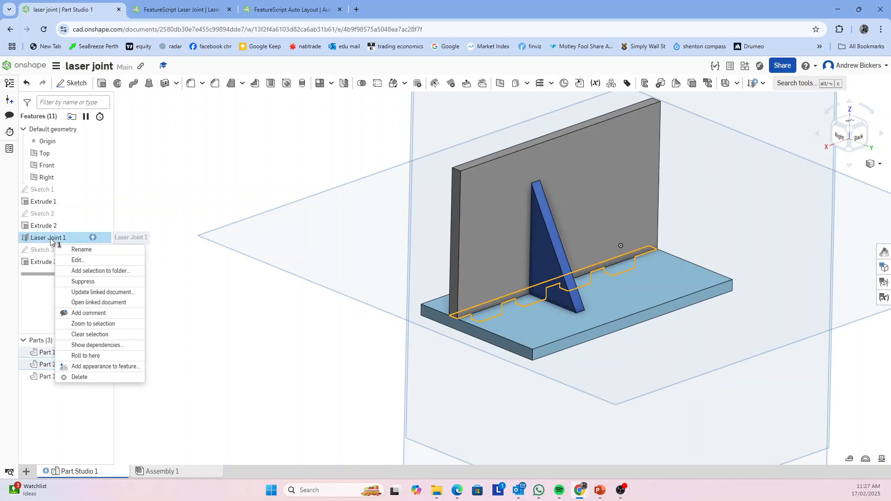
click(84, 378)
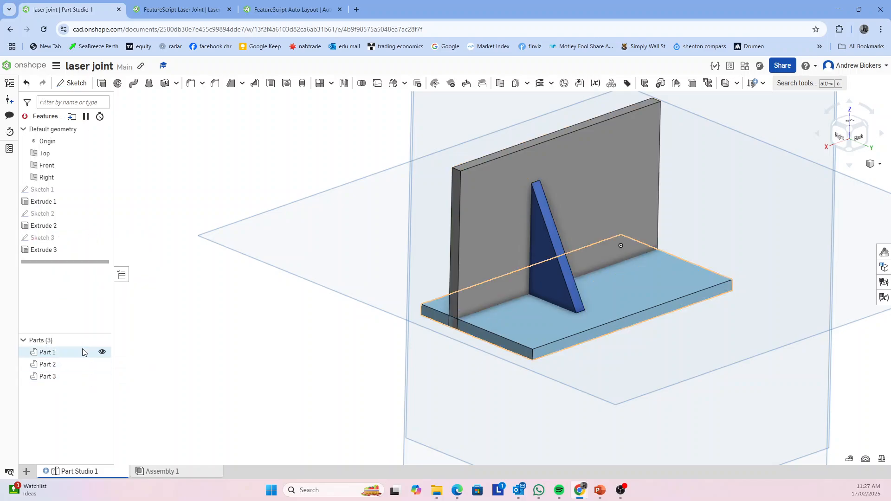
Create one Automatic Laser Joint that joins both plates and the triangular brace with 5 pins
right_drag(398, 380, 448, 376)
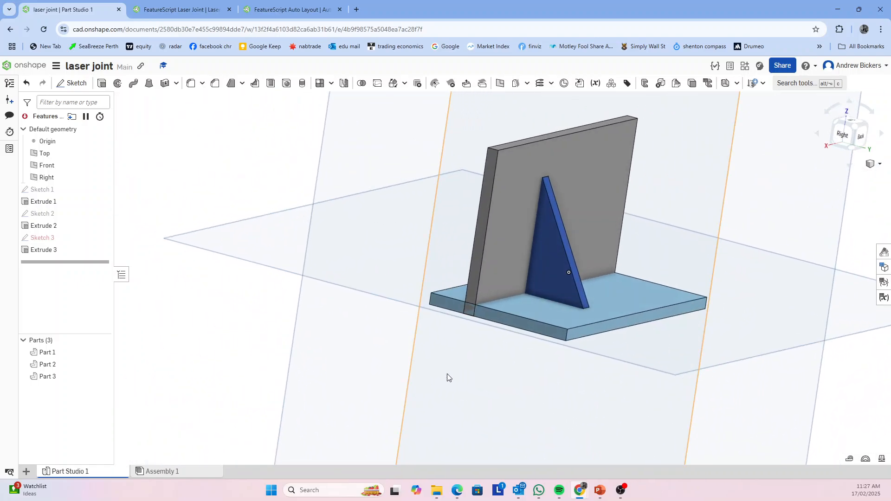
click(752, 83)
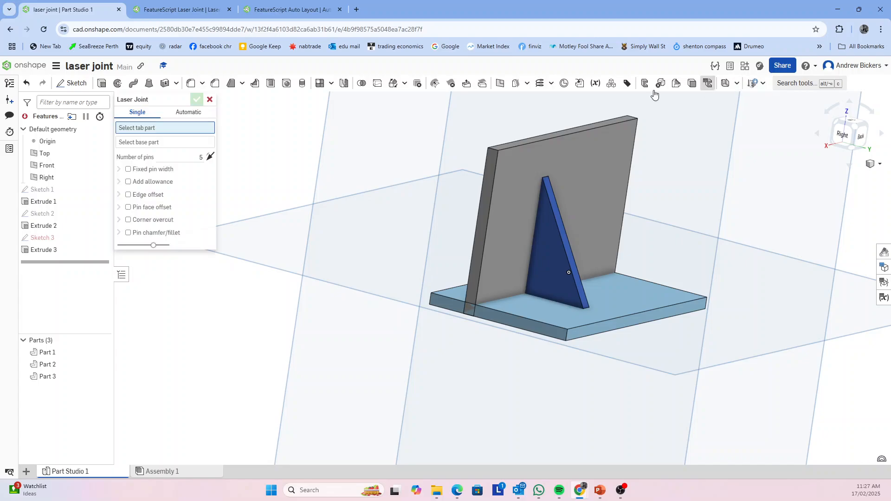
click(185, 112)
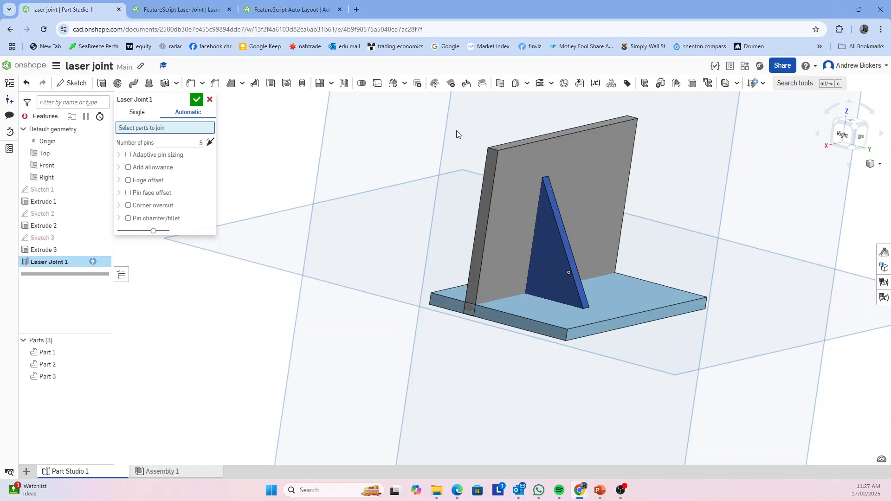
drag(456, 134, 731, 369)
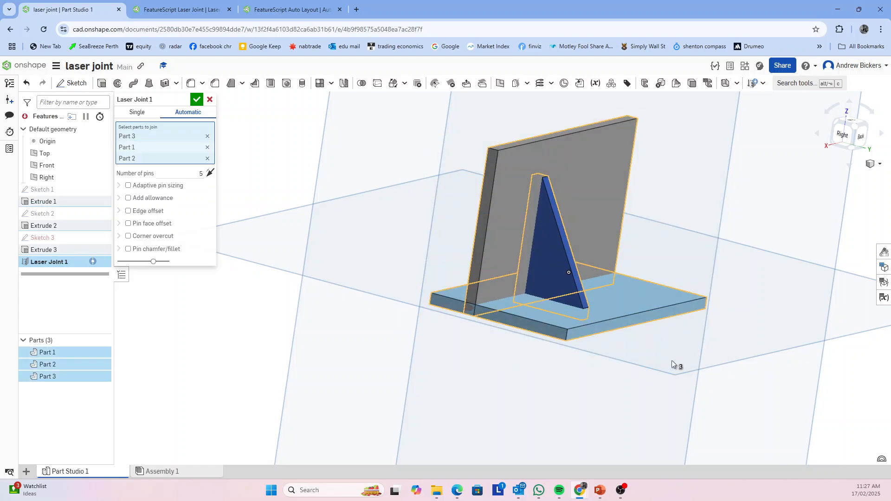
right_drag(366, 358, 343, 368)
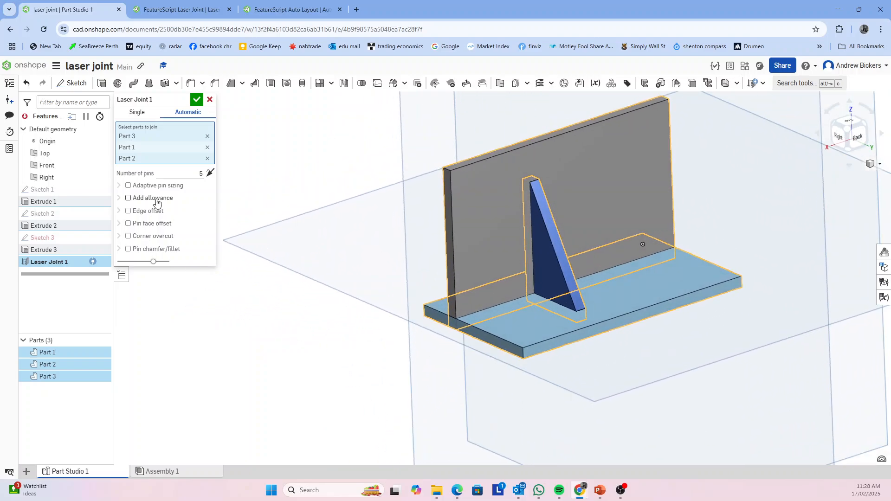
click(197, 99)
mouse_move(388, 351)
right_down()
mouse_move(433, 309)
mouse_move(436, 320)
mouse_move(395, 350)
mouse_move(394, 371)
mouse_move(400, 361)
right_up()
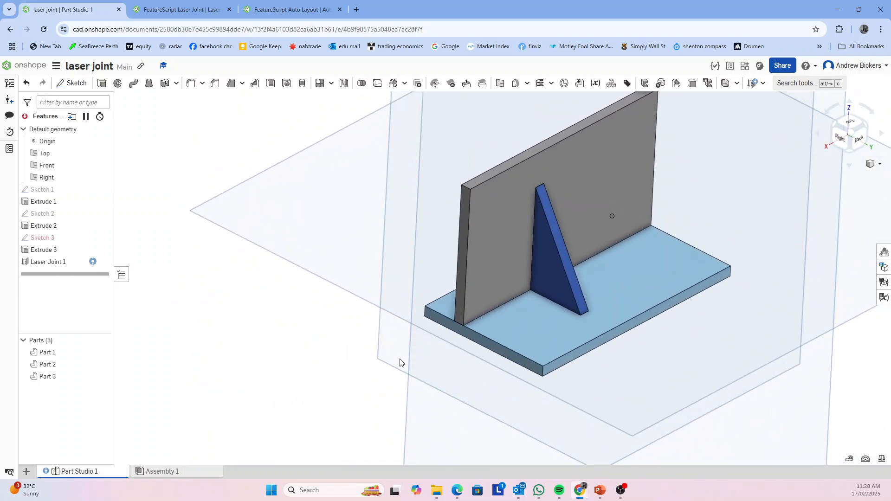
Lay out the two plates and the brace flat beside the model with the Auto Layout custom feature
scroll(636, 324, down, 2)
mouse_move(647, 362)
right_down()
mouse_move(565, 362)
mouse_move(538, 388)
mouse_move(558, 363)
mouse_move(566, 369)
right_up()
right_click(538, 393)
click(536, 391)
click(763, 83)
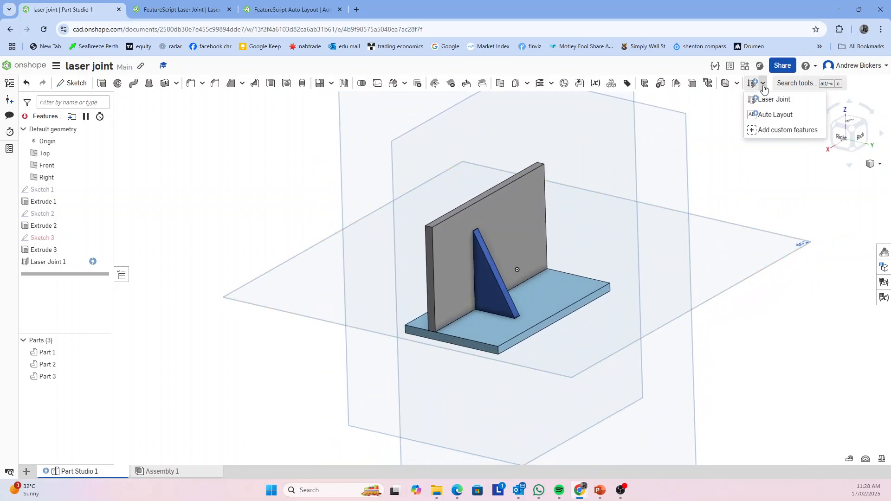
click(772, 119)
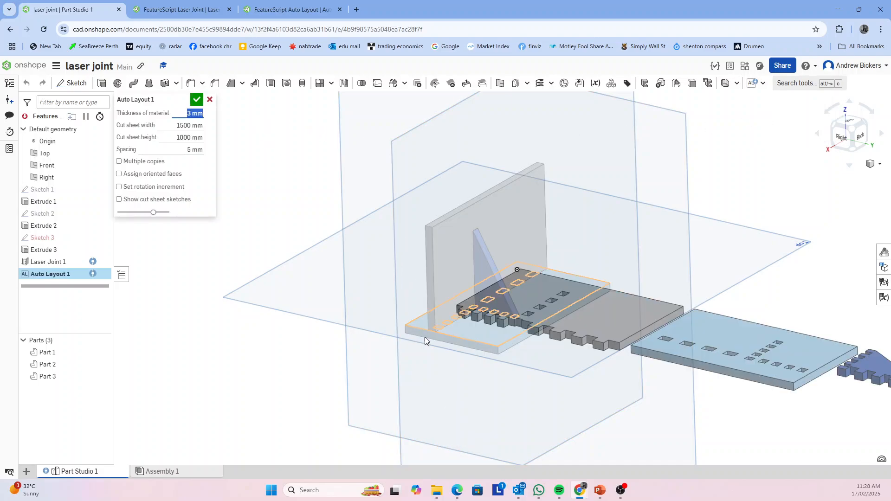
scroll(552, 389, down, 3)
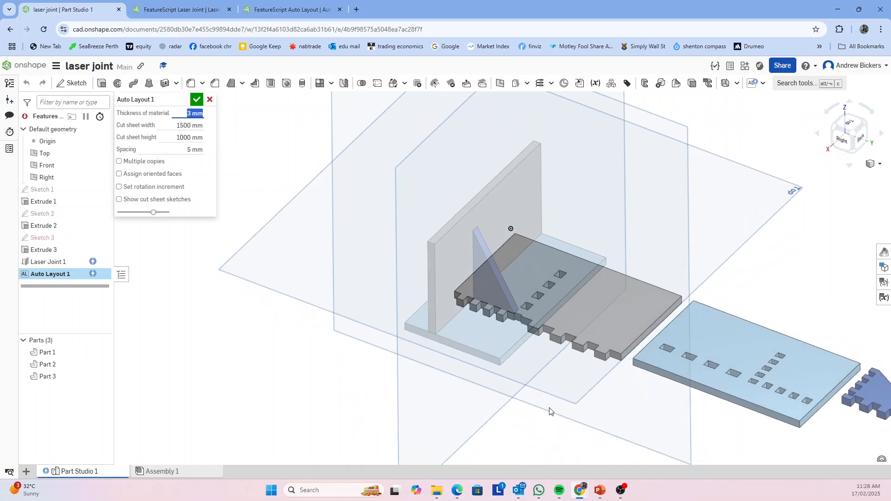
scroll(556, 392, down, 2)
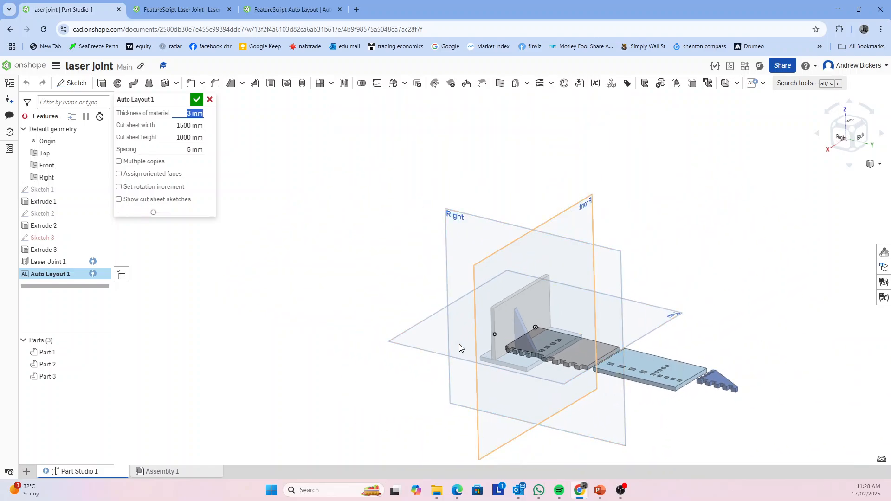